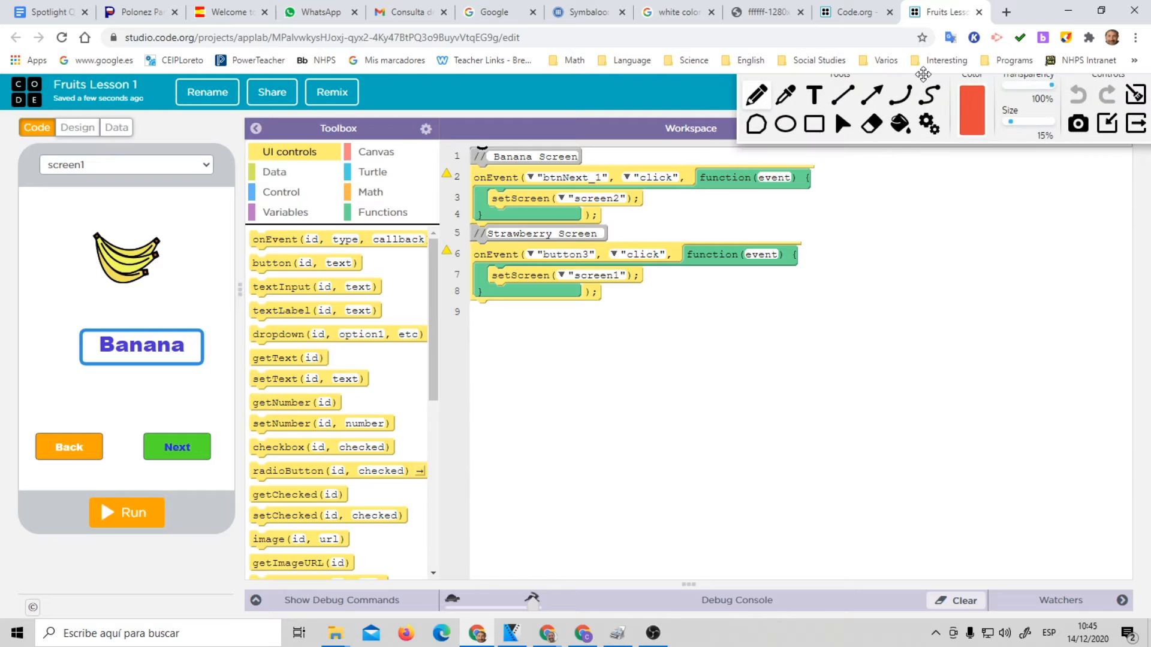
# Outline the Banana Screen and Strawberry Screen code blocks with red annotation rectangles
pyautogui.moveTo(469, 145)
pyautogui.mouseDown()
pyautogui.moveTo(521, 215)
pyautogui.moveTo(820, 221)
pyautogui.mouseUp()
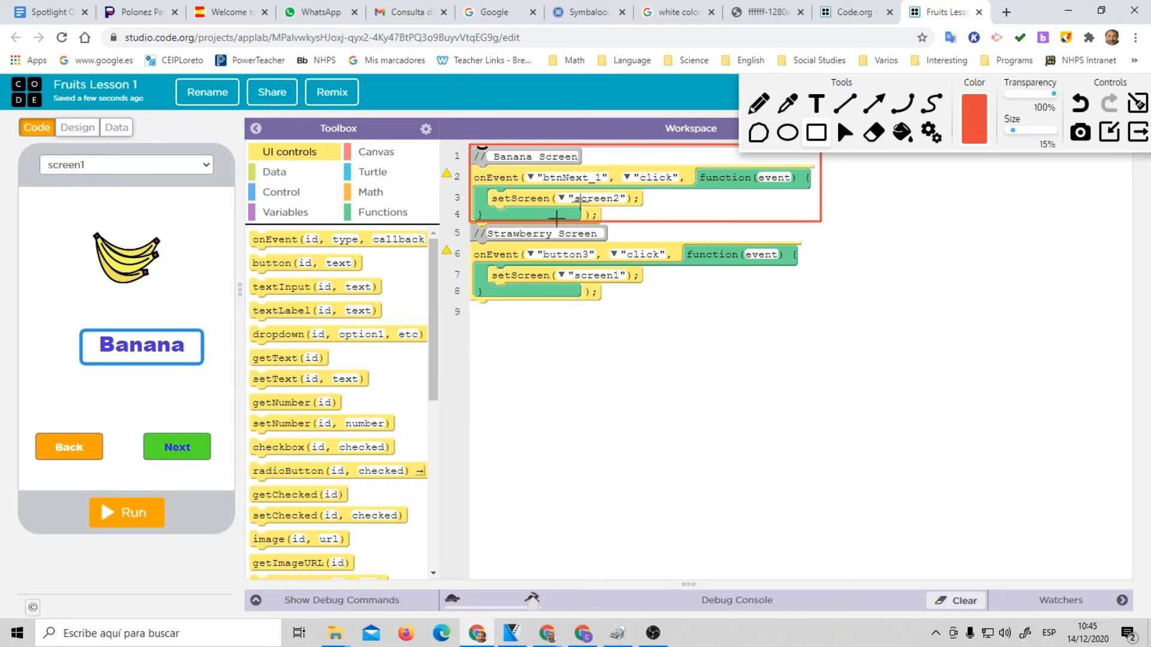
pyautogui.moveTo(480, 235)
pyautogui.mouseDown()
pyautogui.moveTo(591, 303)
pyautogui.moveTo(823, 301)
pyautogui.mouseUp()
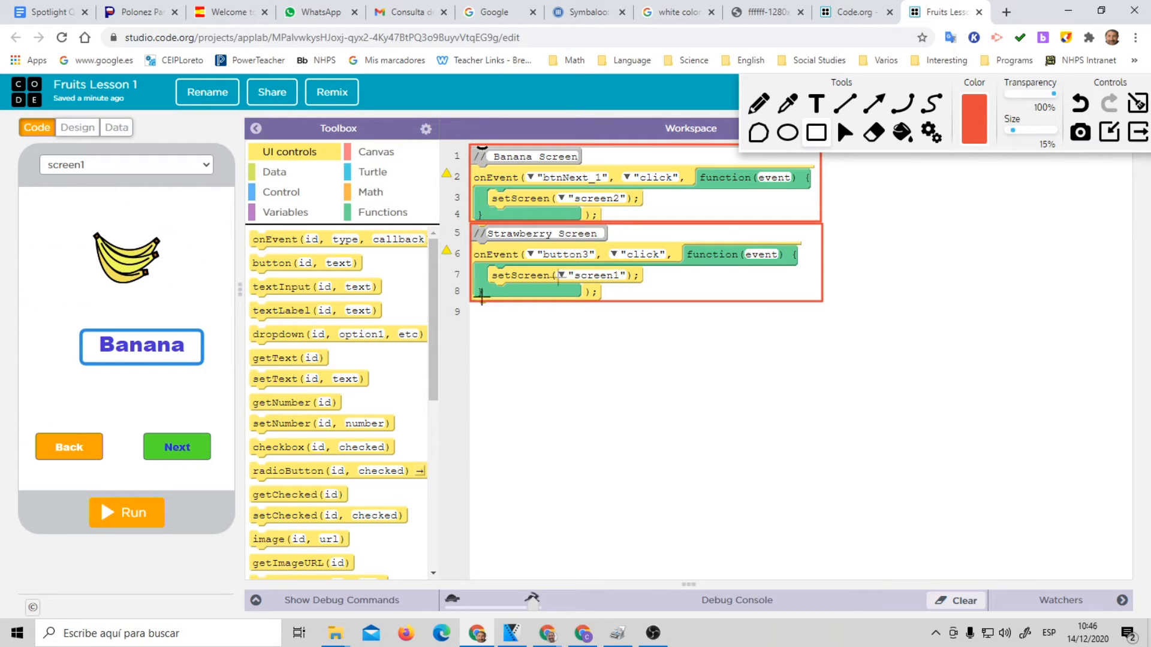
pyautogui.click(846, 133)
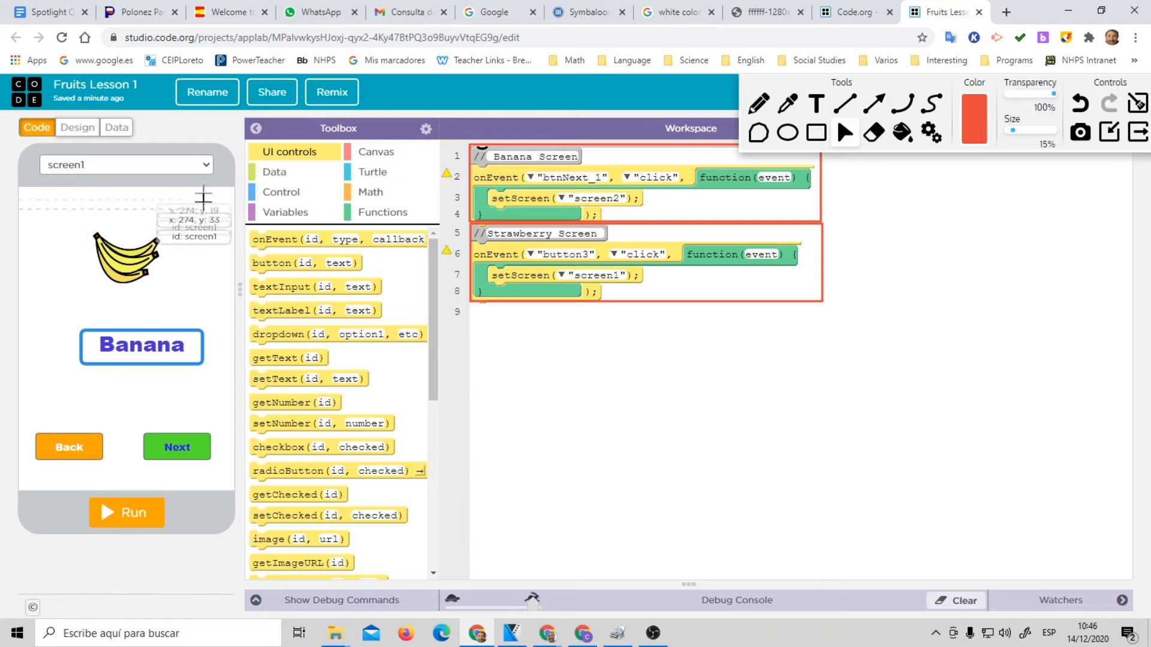
# Add a new blank screen to the app in design mode and clear the red annotation drawings
pyautogui.click(207, 164)
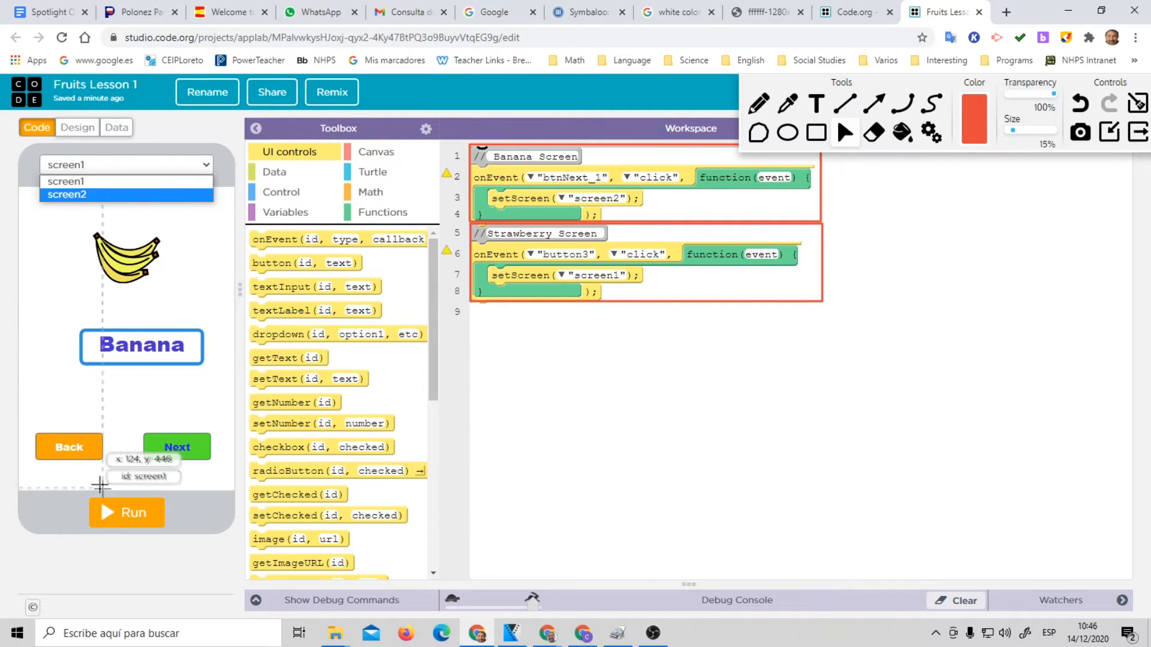
pyautogui.click(77, 127)
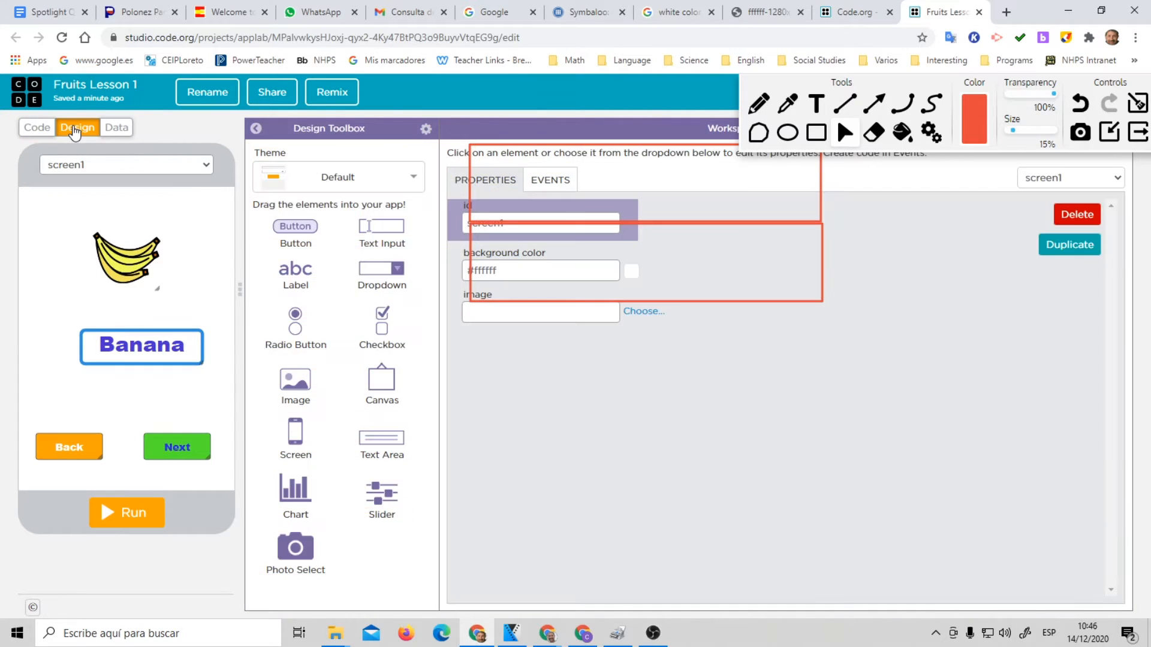
pyautogui.click(126, 166)
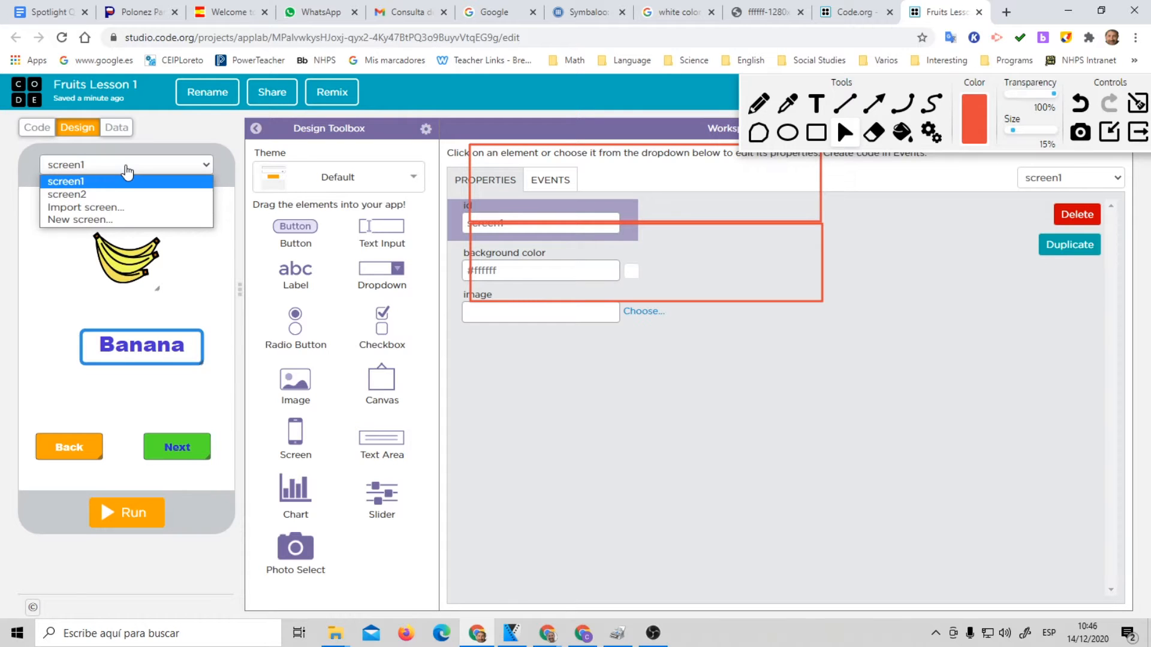
pyautogui.click(106, 219)
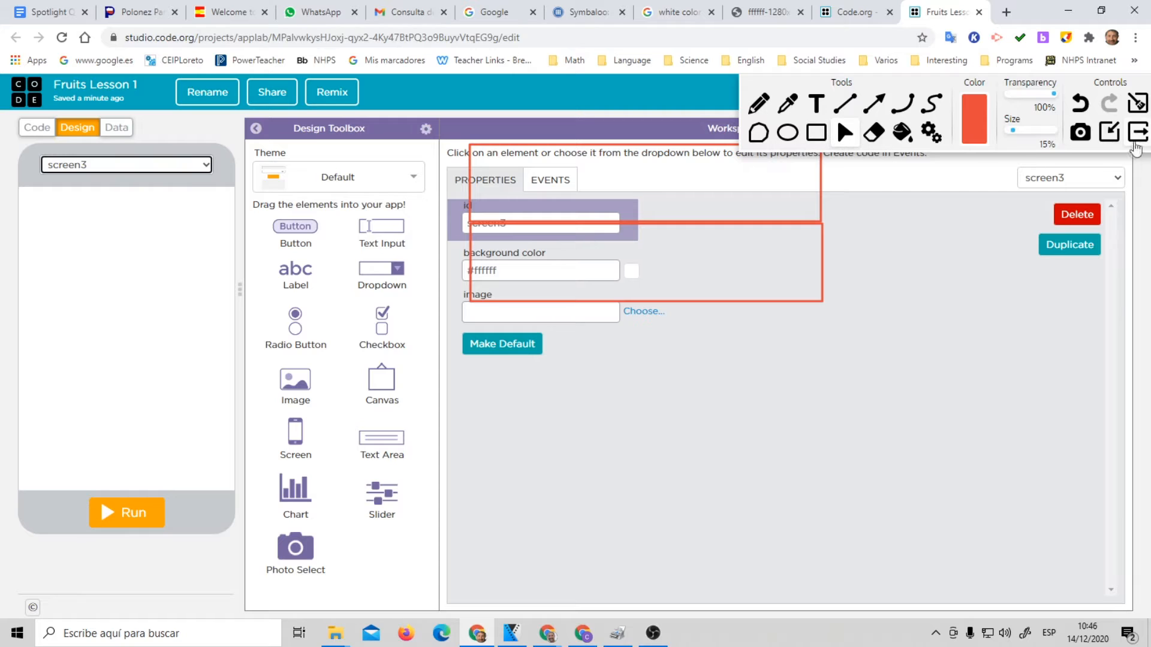
pyautogui.click(1139, 105)
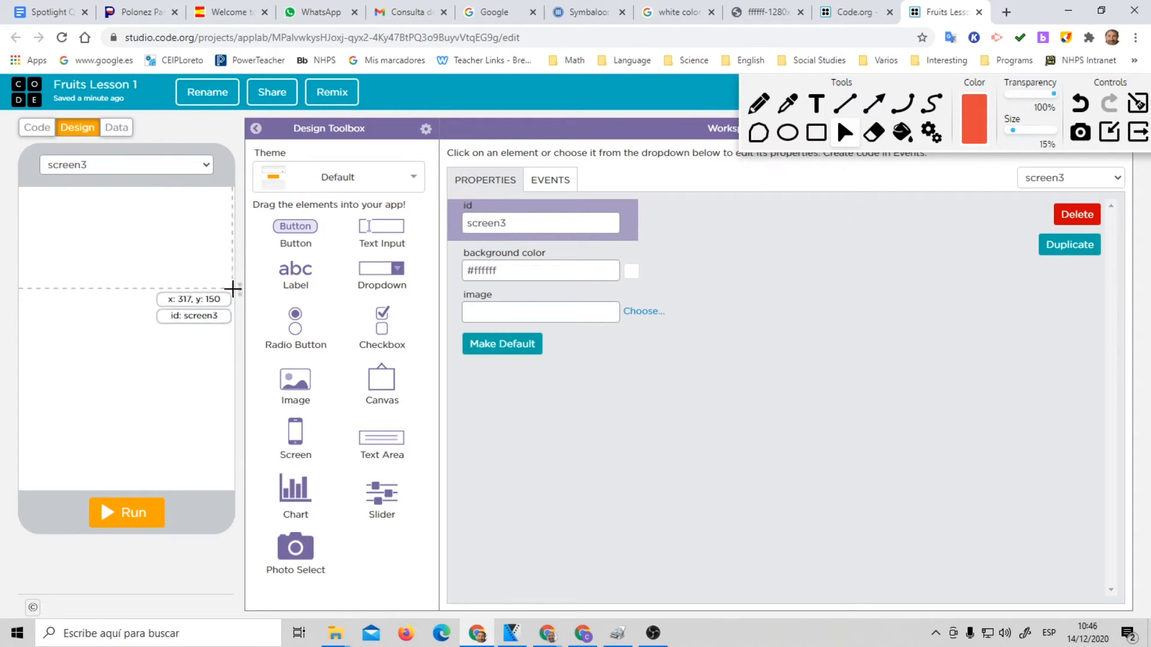
# Place an image element about 165 by 160 px near the top of the new screen, at about x 75, y 25
pyautogui.moveTo(296, 381); pyautogui.dragTo(102, 244)
pyautogui.moveTo(136, 298)
pyautogui.mouseDown()
pyautogui.moveTo(175, 311)
pyautogui.moveTo(145, 279)
pyautogui.moveTo(172, 312)
pyautogui.moveTo(154, 287)
pyautogui.mouseUp()
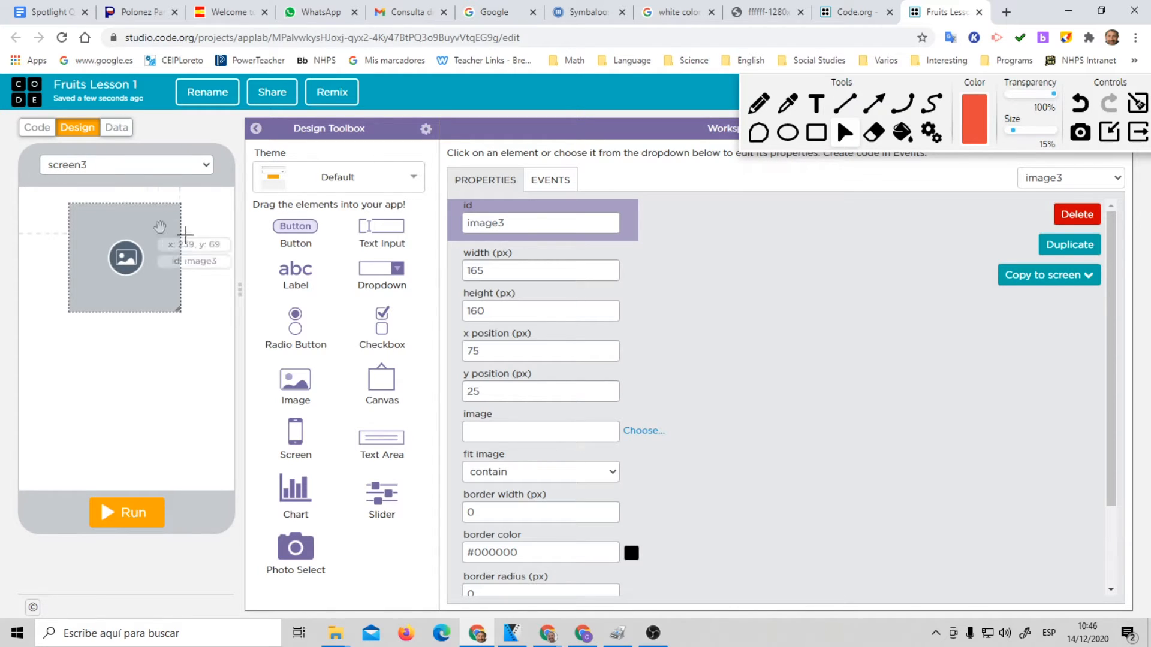
# Rename the new screen's id to Homepage and set its background color to green #4ce834
pyautogui.click(170, 385)
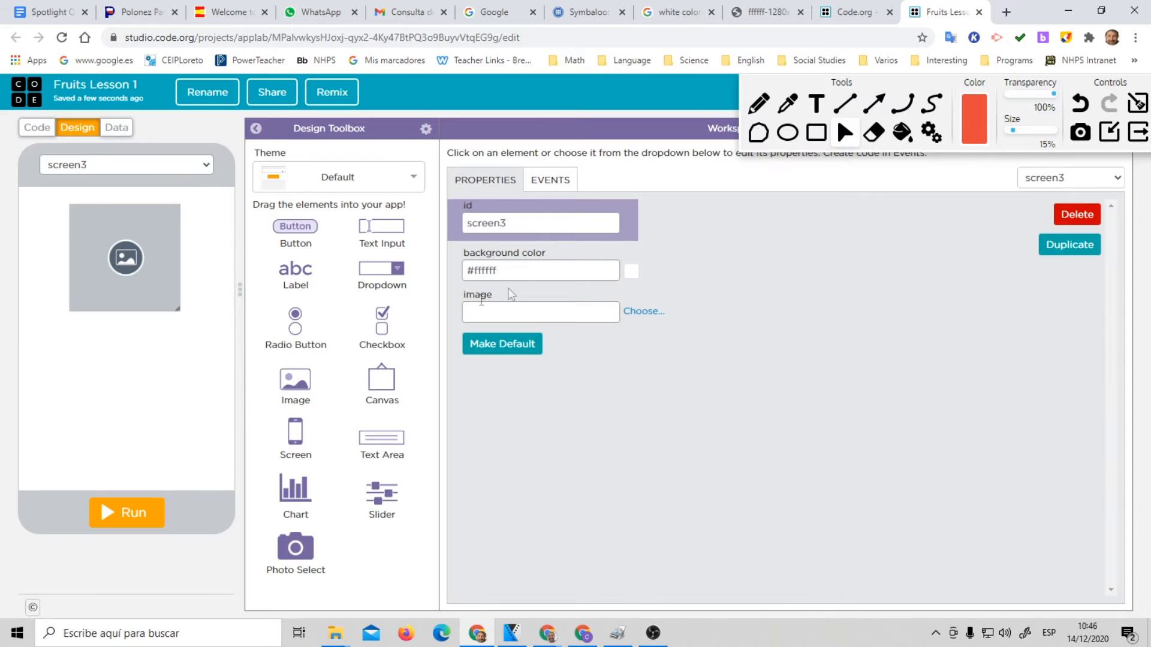
pyautogui.moveTo(534, 224); pyautogui.dragTo(463, 231)
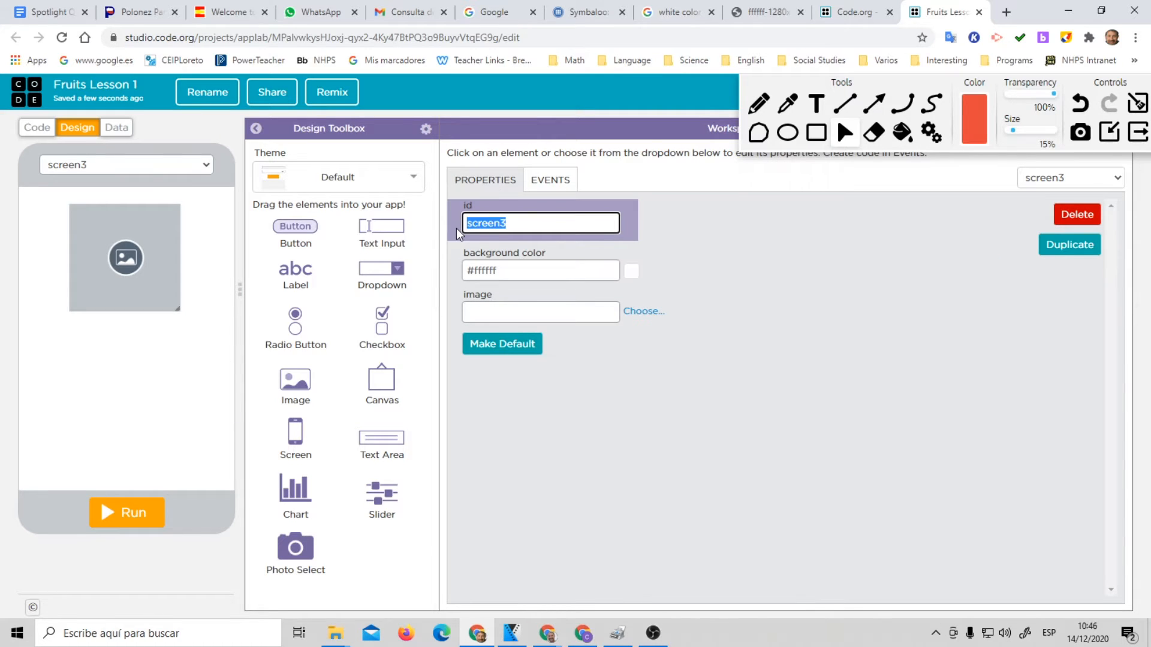
pyautogui.write('Homepage')
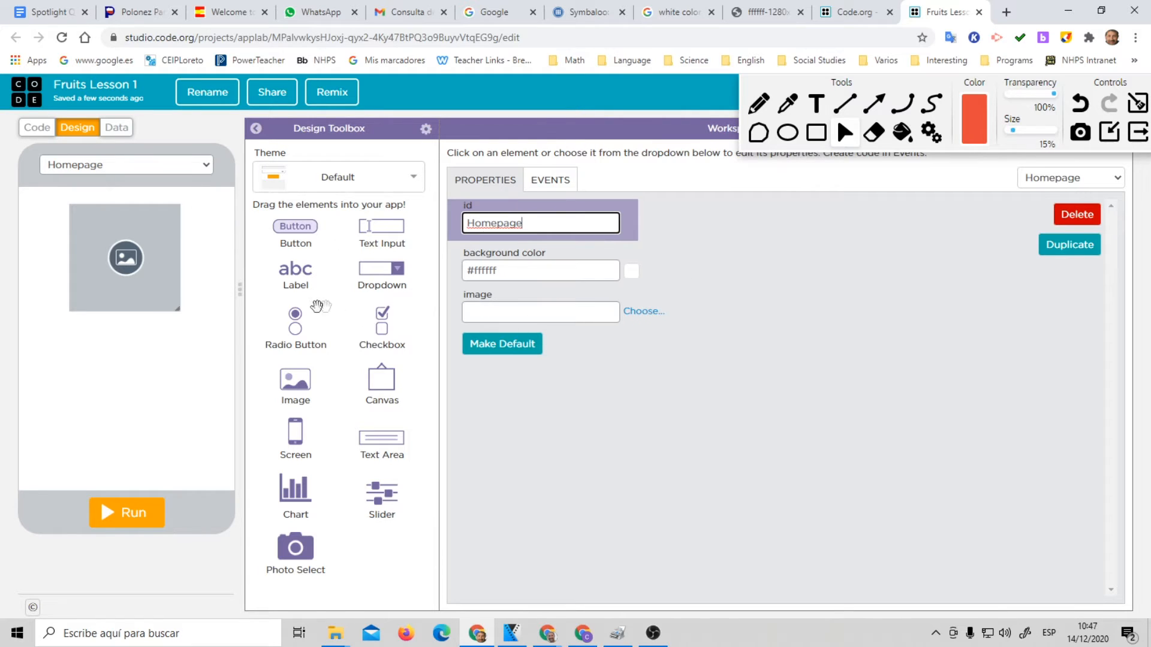
pyautogui.click(631, 273)
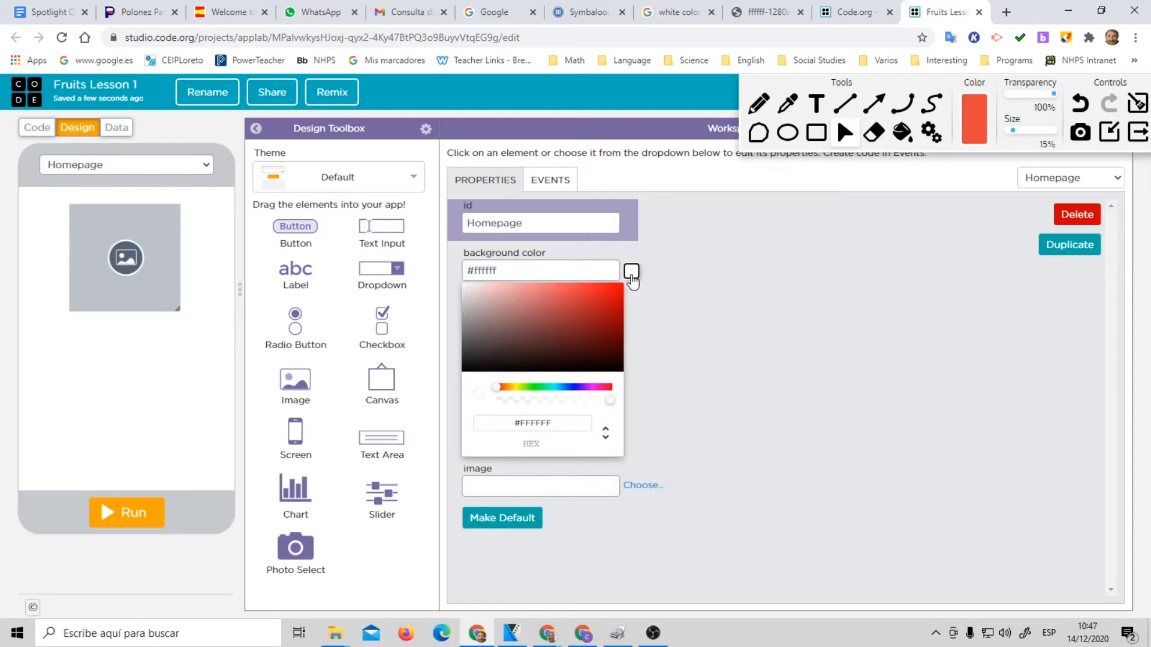
pyautogui.click(532, 388)
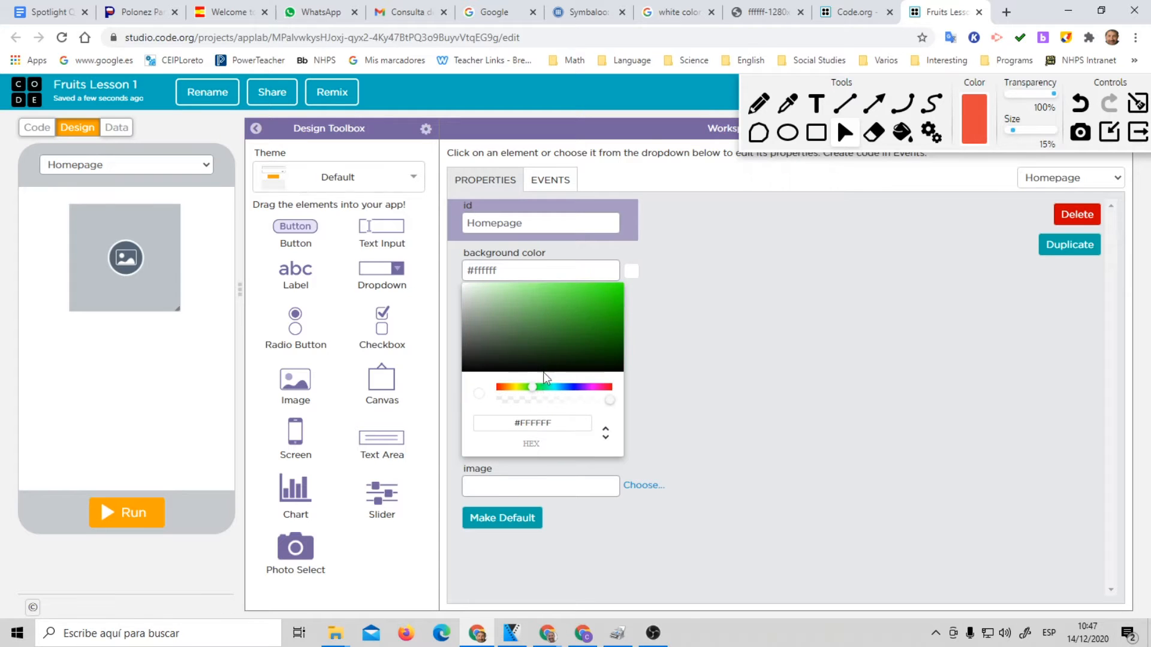
pyautogui.click(588, 291)
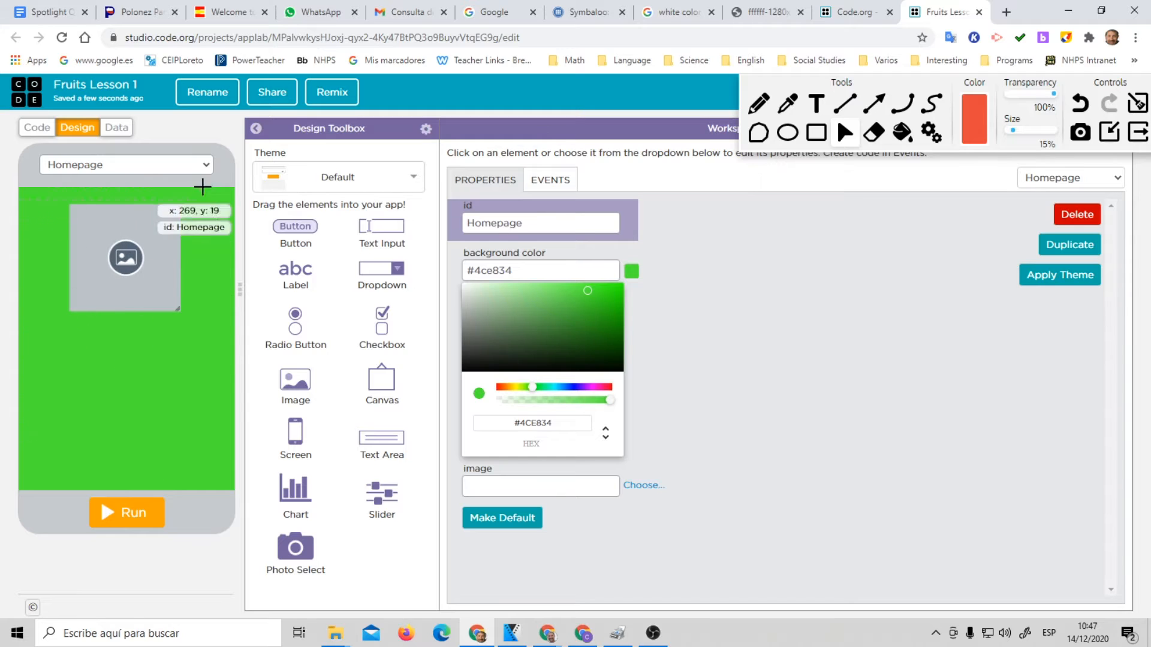
# Set the background color of screen1, the Banana screen, to green #3cd249
pyautogui.click(206, 165)
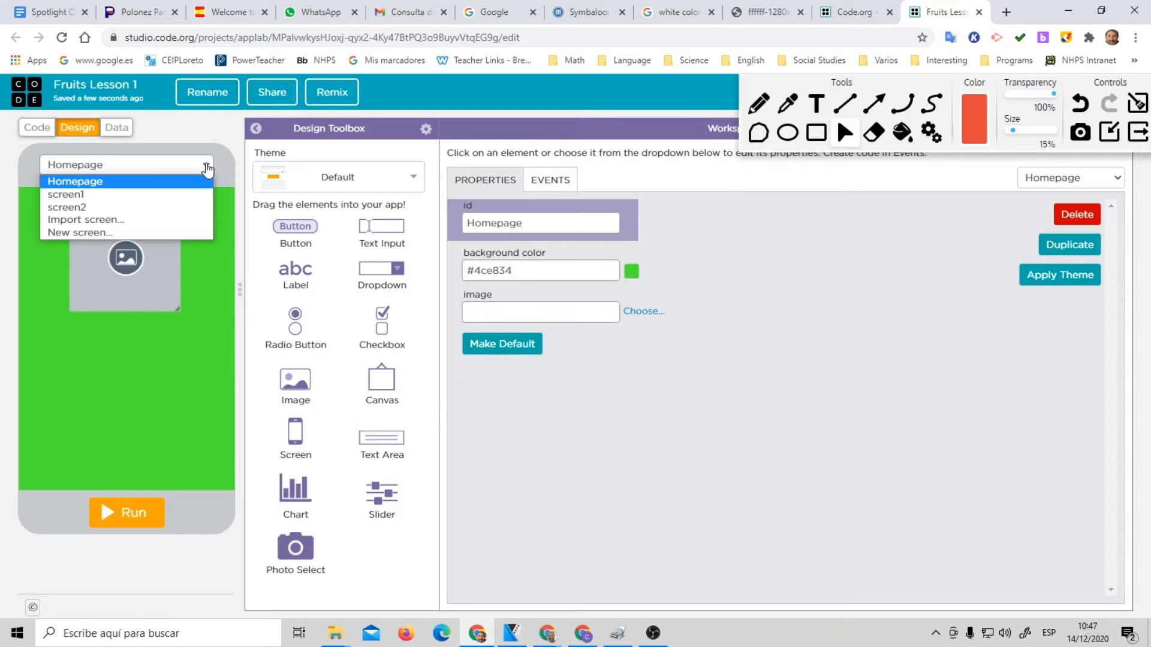
pyautogui.click(73, 195)
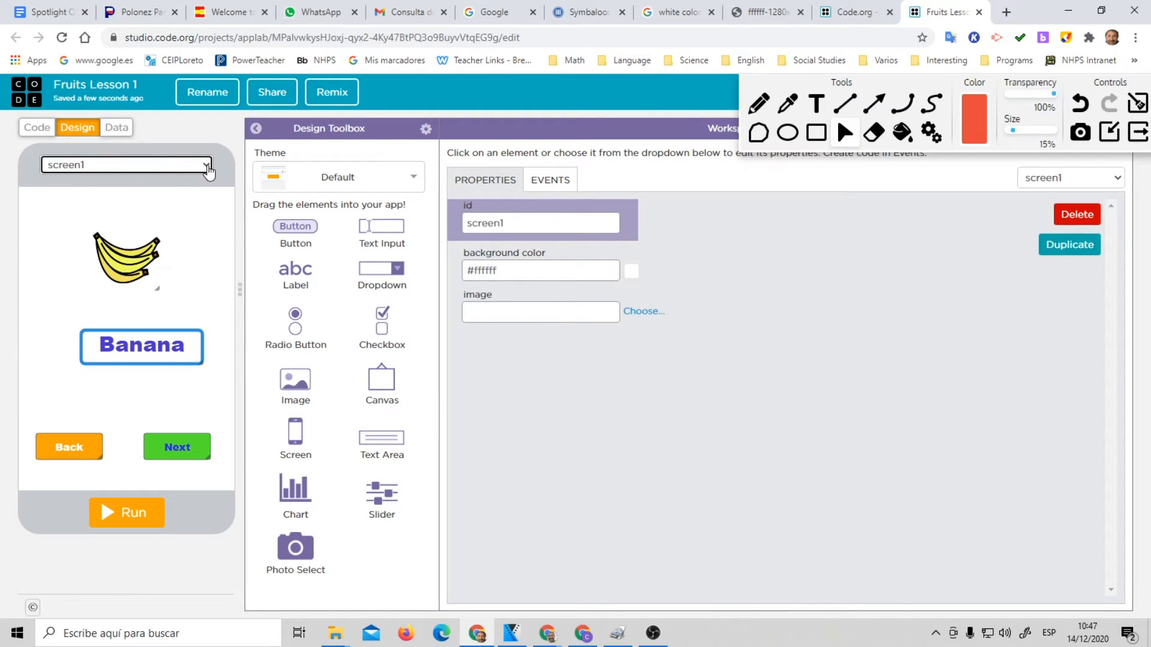
pyautogui.click(632, 273)
pyautogui.click(538, 388)
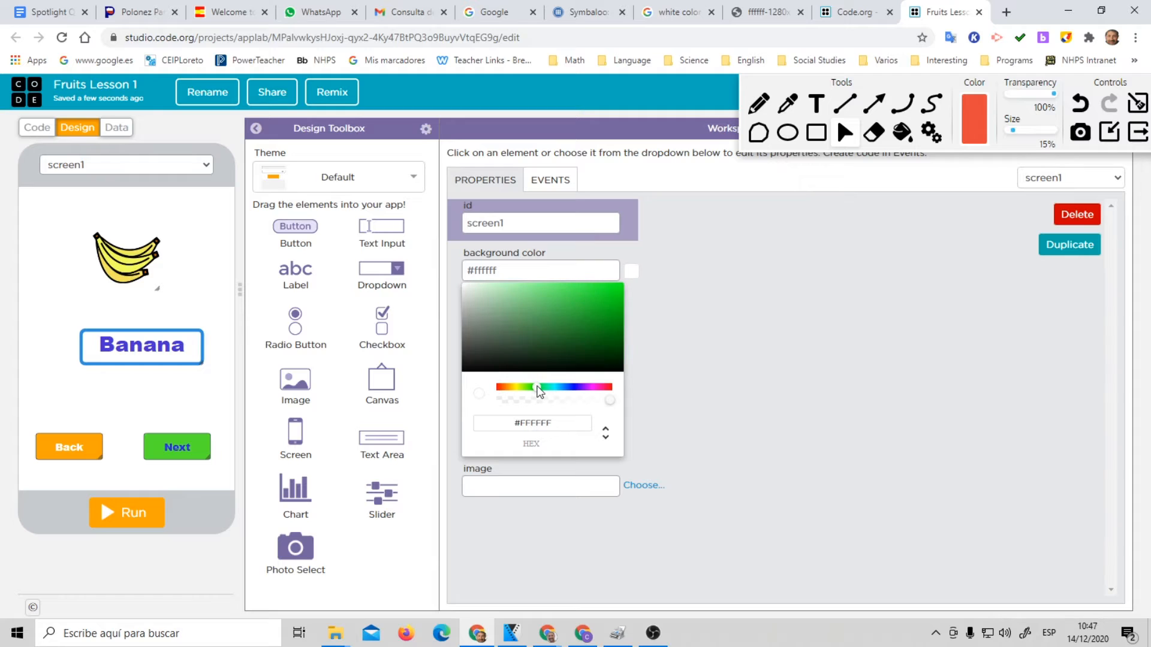
pyautogui.click(587, 293)
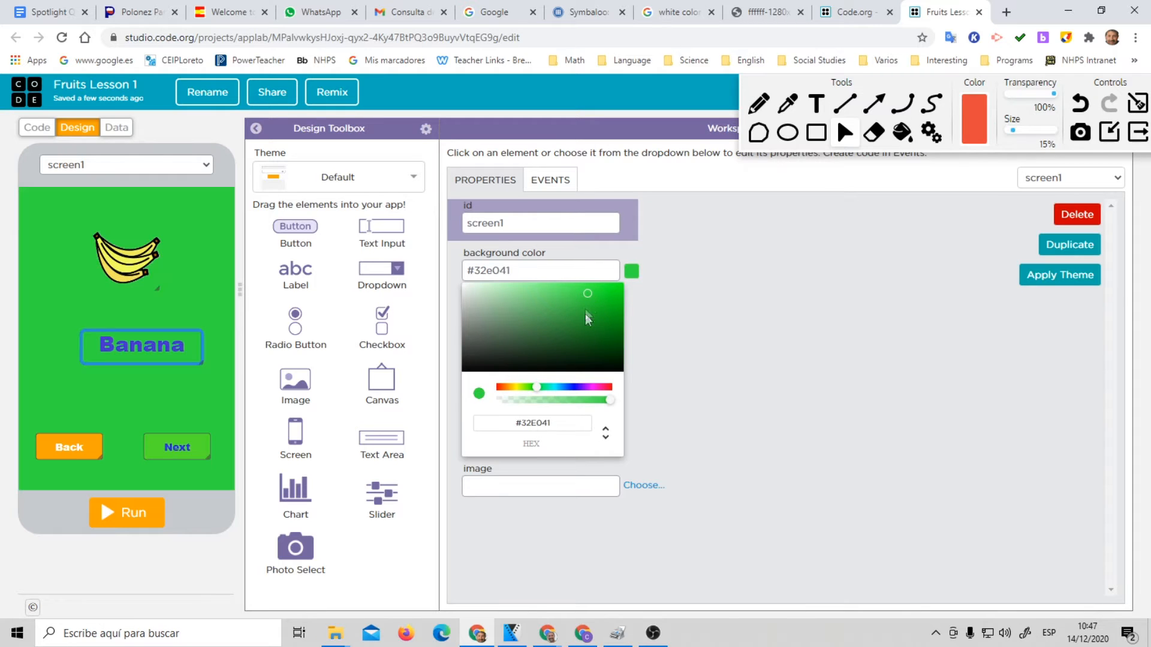
pyautogui.moveTo(606, 289); pyautogui.dragTo(578, 299)
pyautogui.click(698, 282)
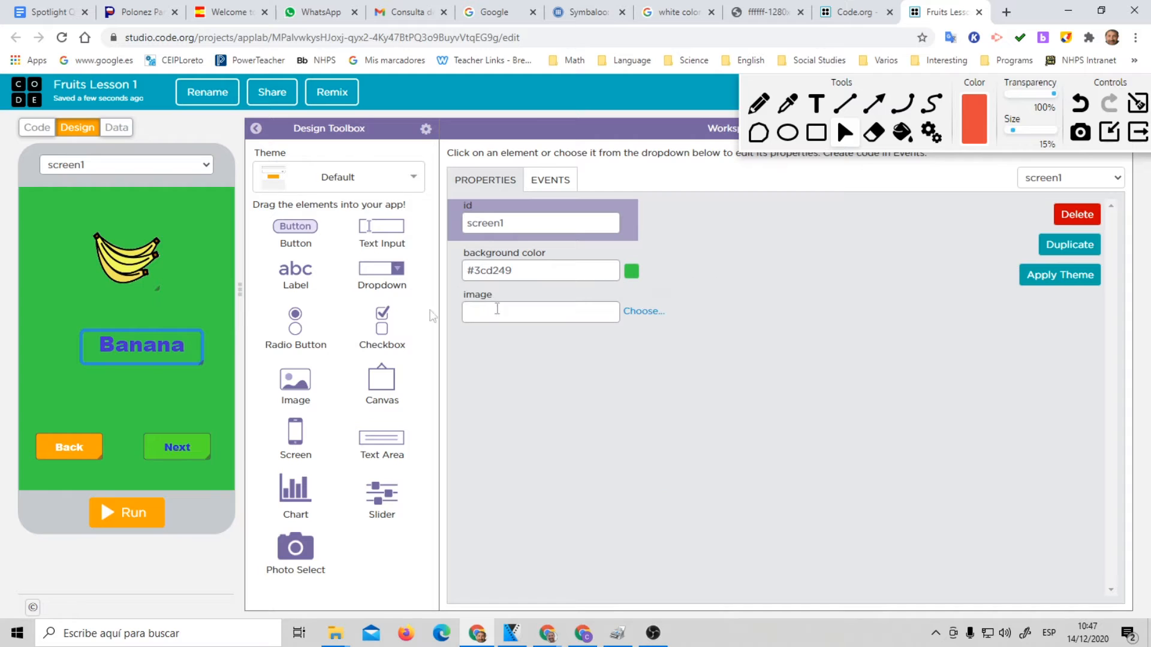
# Copy the Homepage background color #4ce834 and apply it as the background color of screen1
pyautogui.click(157, 166)
pyautogui.click(106, 181)
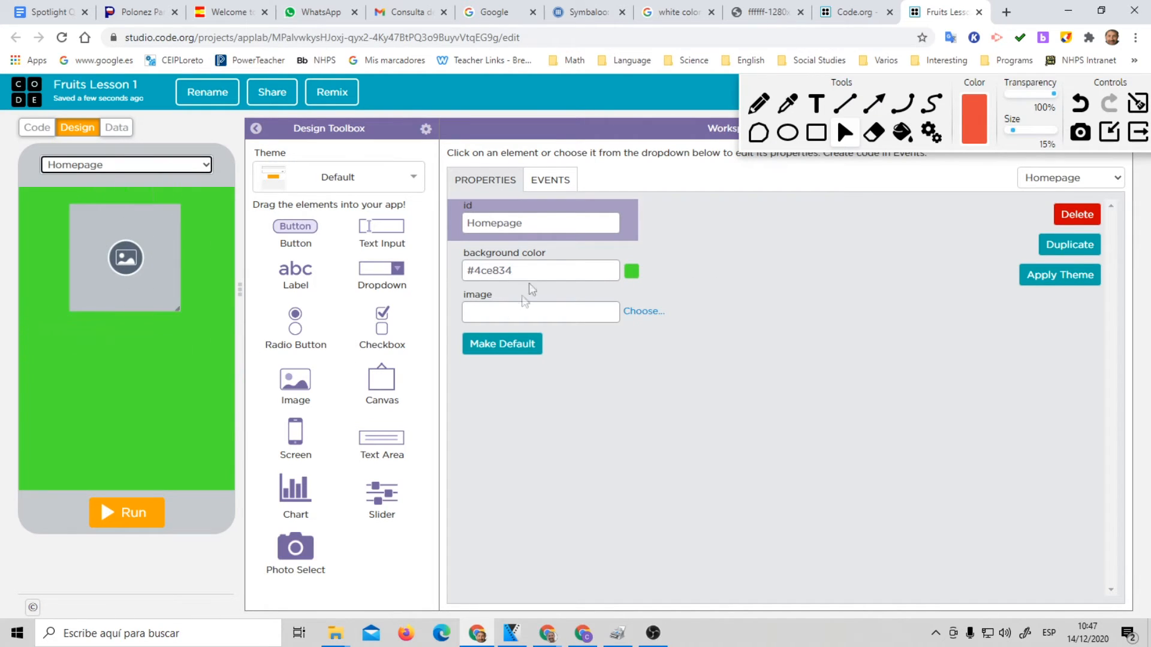
pyautogui.moveTo(525, 271); pyautogui.dragTo(461, 276)
pyautogui.hotkey('ctrl', 'c')
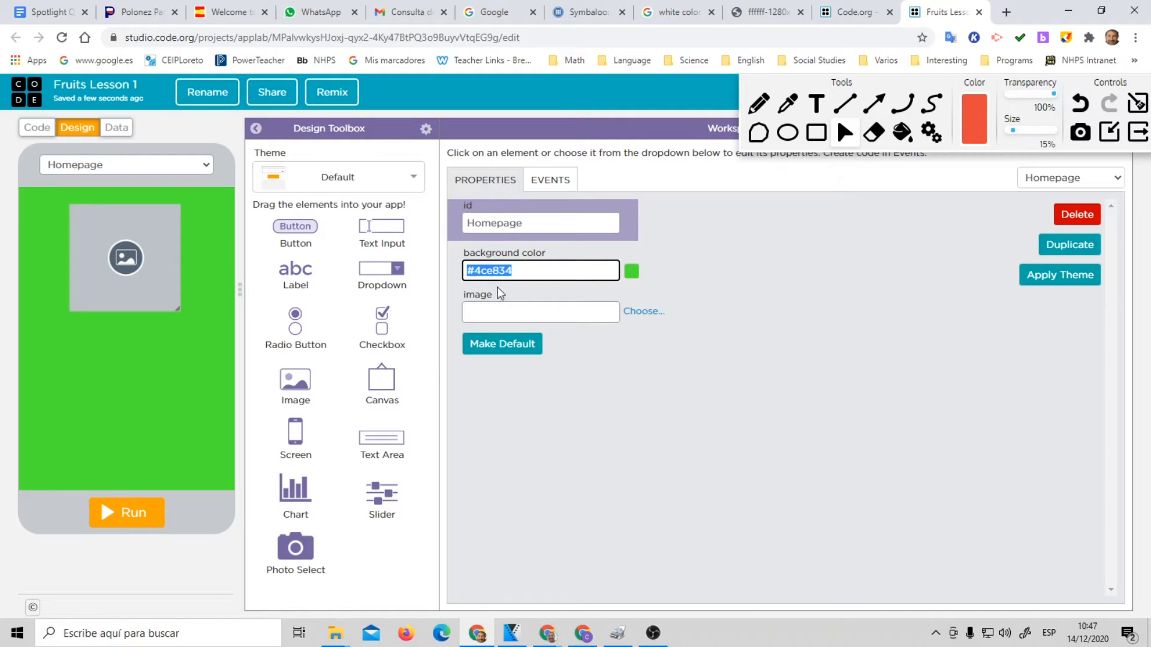
pyautogui.click(90, 170)
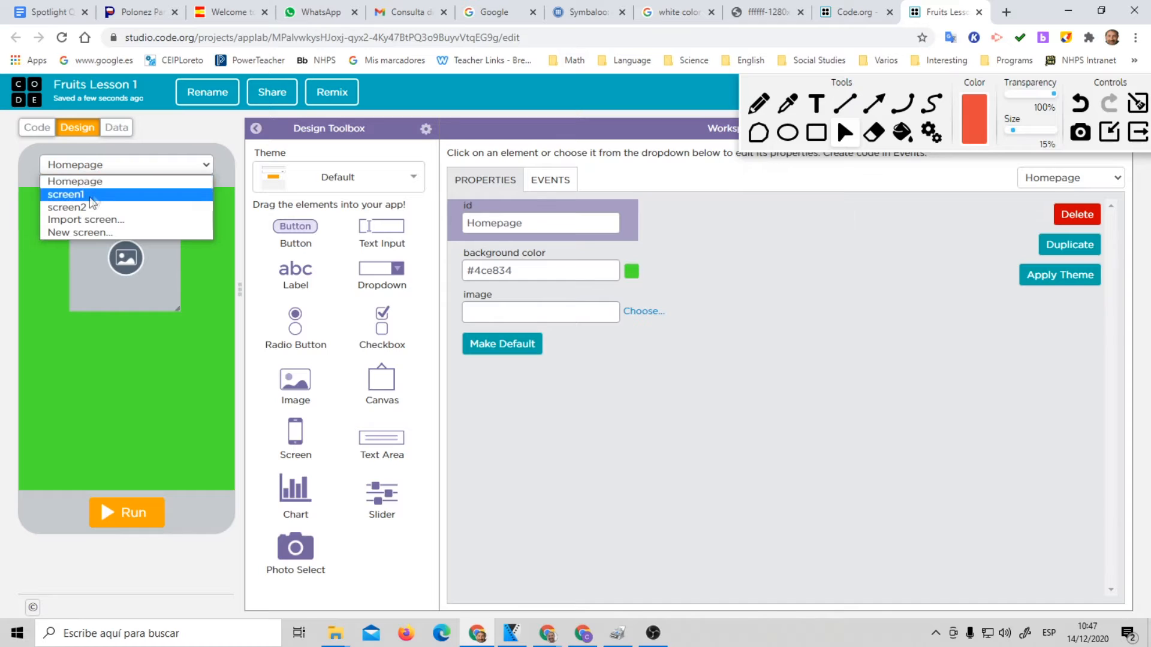
pyautogui.click(81, 193)
pyautogui.moveTo(525, 273); pyautogui.dragTo(453, 271)
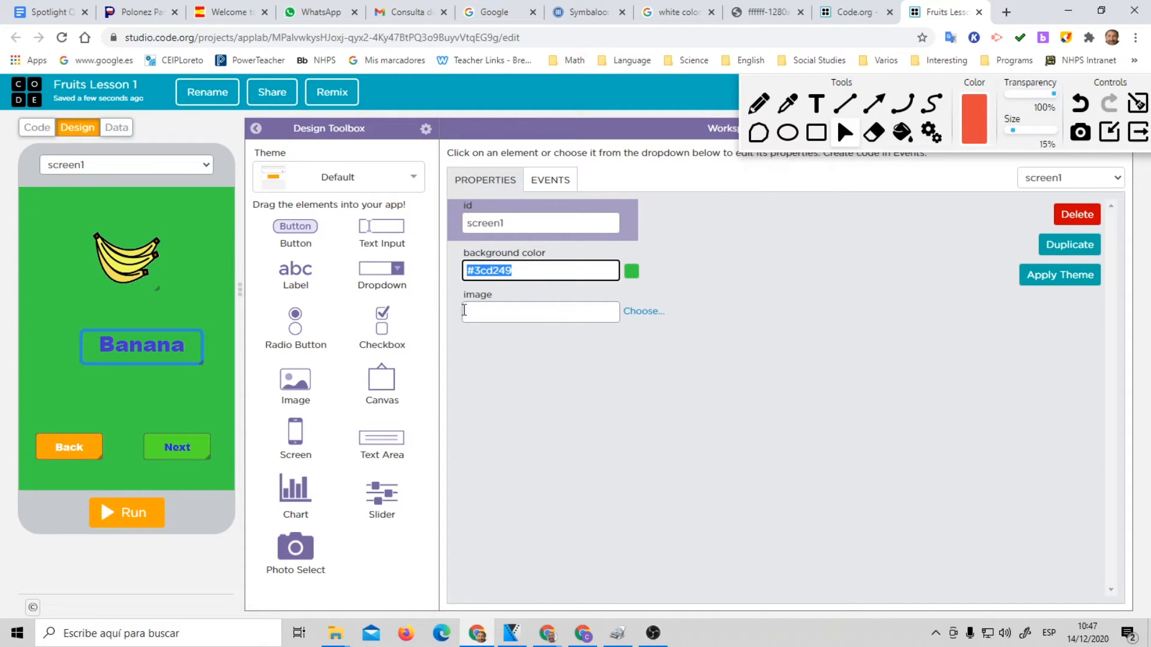
pyautogui.hotkey('ctrl', 'v')
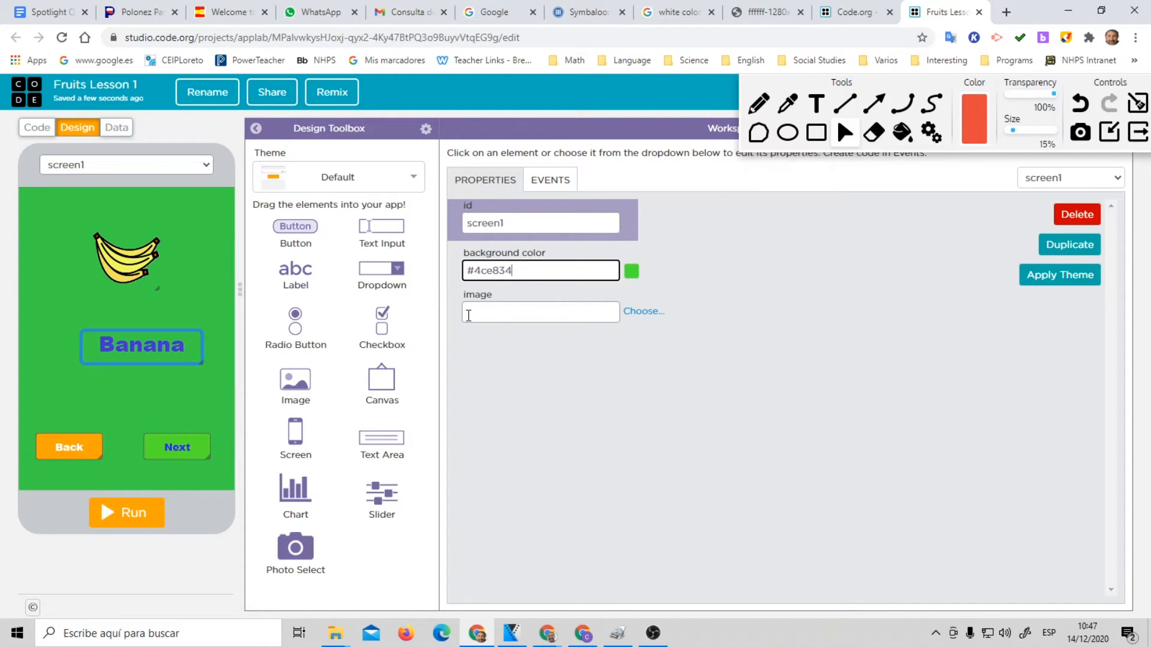
pyautogui.click(698, 278)
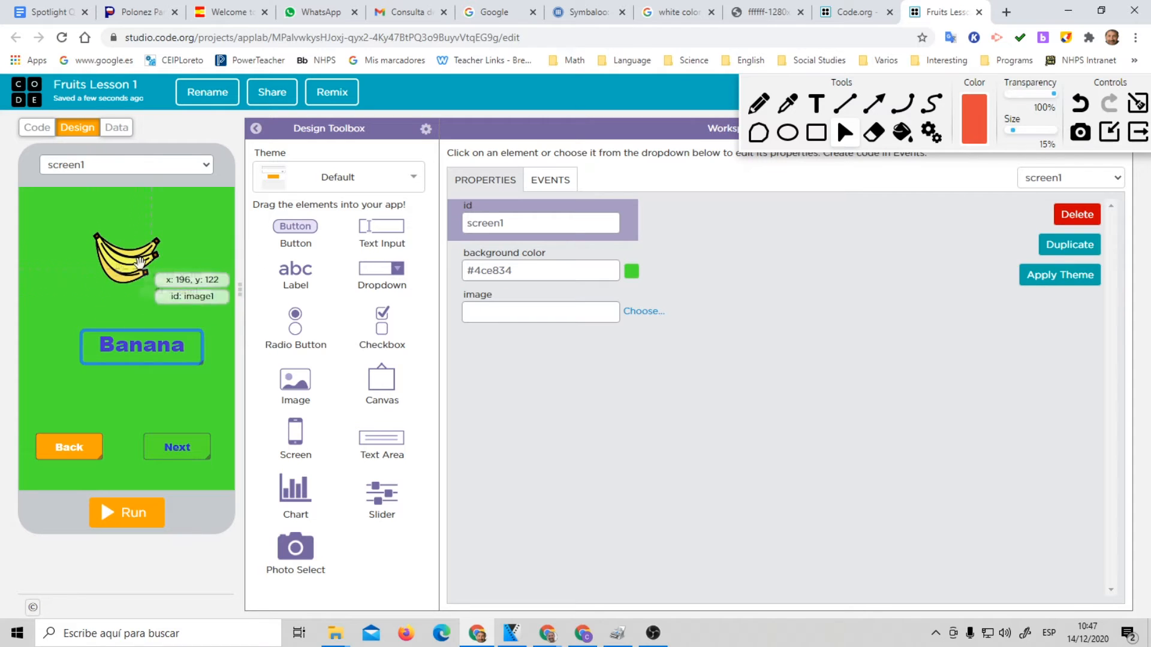
# Place a dropdown on the Homepage screen below the image, at about x 60, y 235
pyautogui.click(204, 167)
pyautogui.click(104, 183)
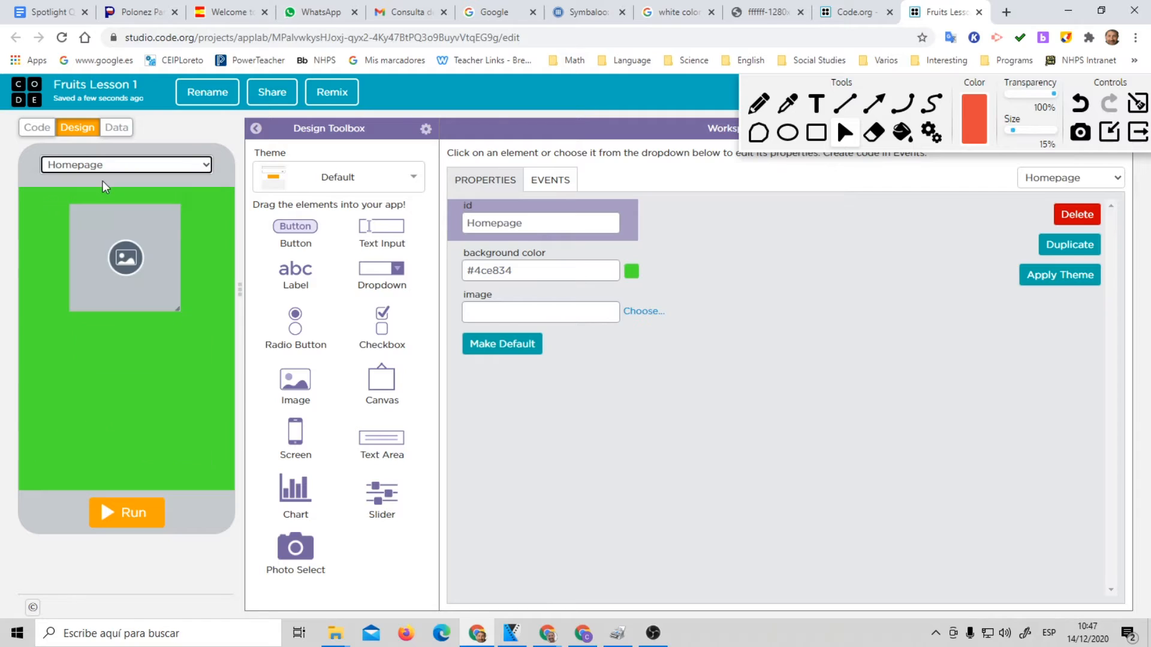
pyautogui.moveTo(386, 271); pyautogui.dragTo(127, 360)
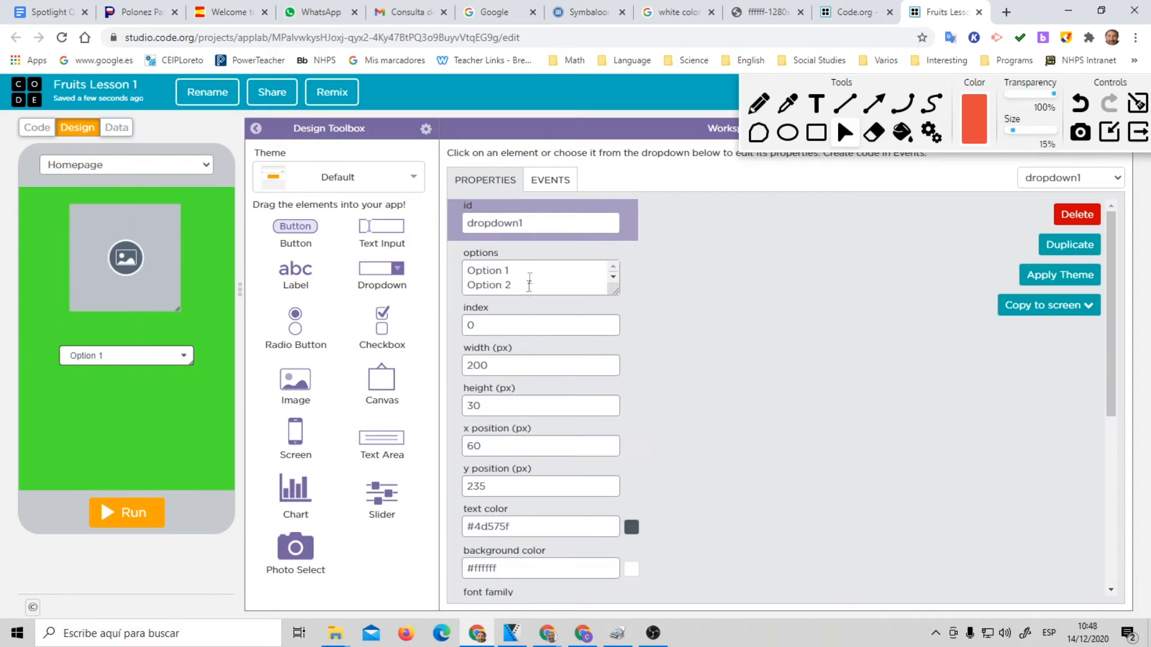
# Set the font size of the Homepage dropdown to 19 px
pyautogui.scroll(-3, 538, 528)
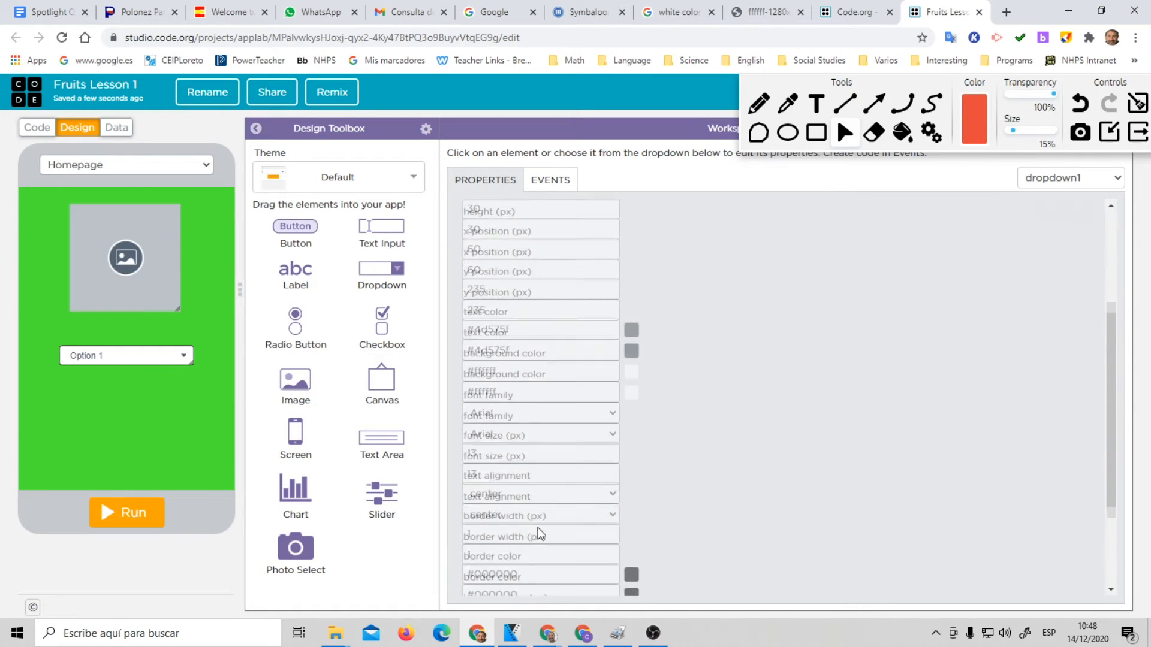
pyautogui.scroll(-3, 538, 527)
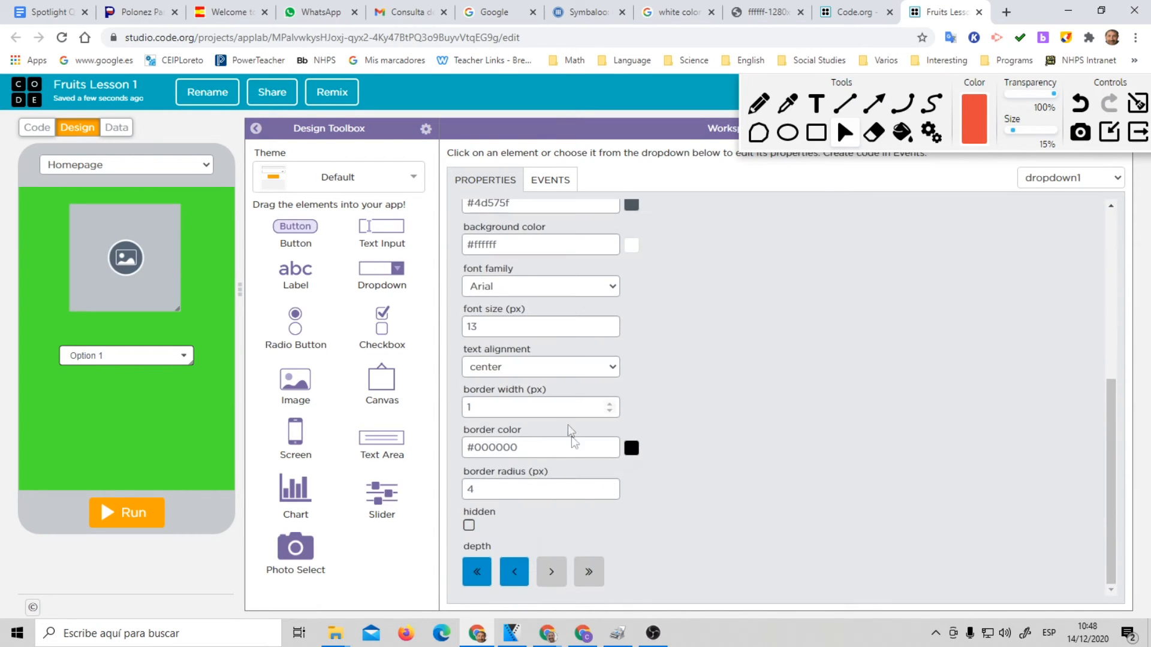
pyautogui.scroll(1, 582, 520)
pyautogui.scroll(1, 583, 517)
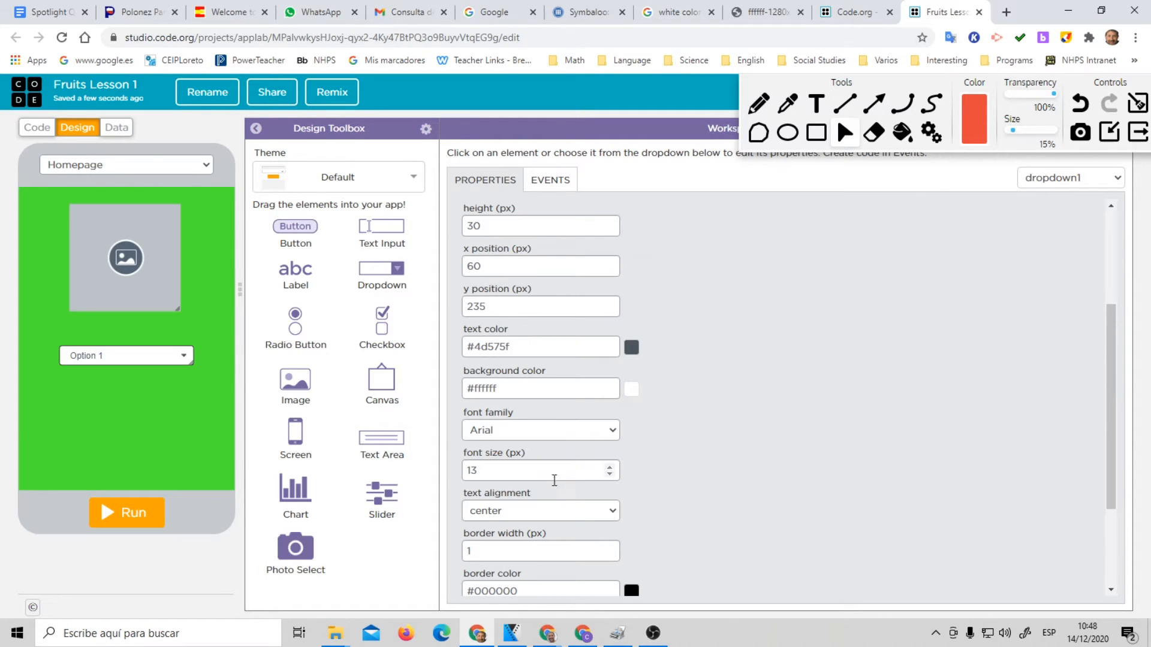
pyautogui.click(610, 468)
pyautogui.click(609, 469)
pyautogui.click(610, 468)
pyautogui.click(610, 468)
pyautogui.click(610, 468)
pyautogui.click(610, 468)
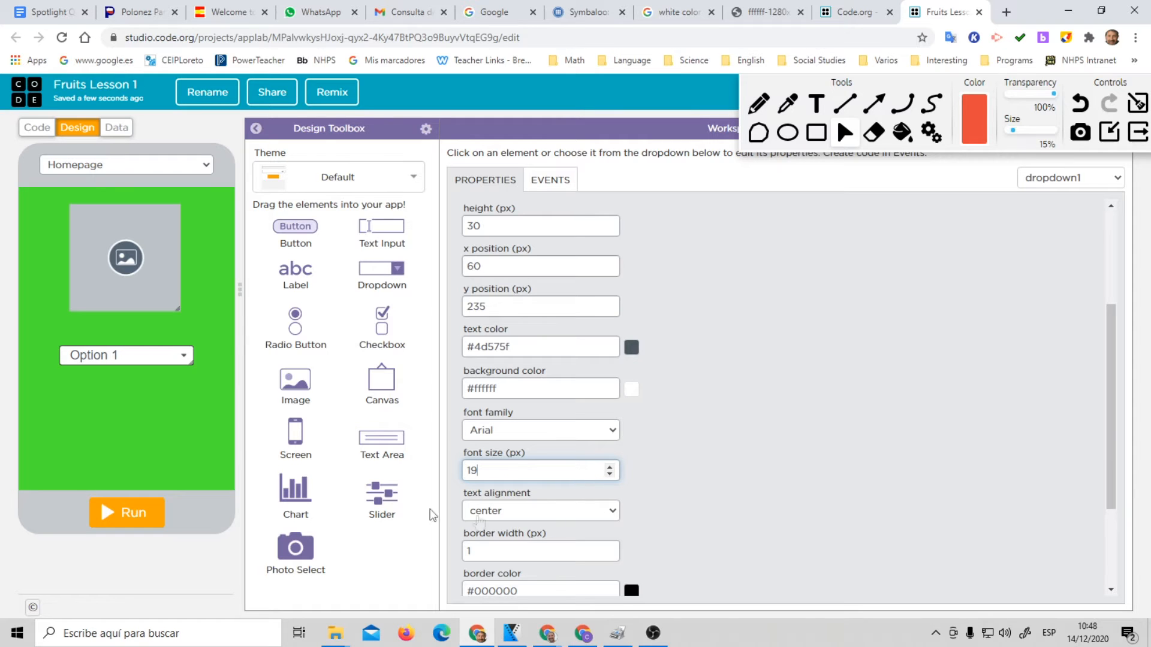
# Replace the default options of the Homepage dropdown with Choose and Banana
pyautogui.scroll(-2, 566, 522)
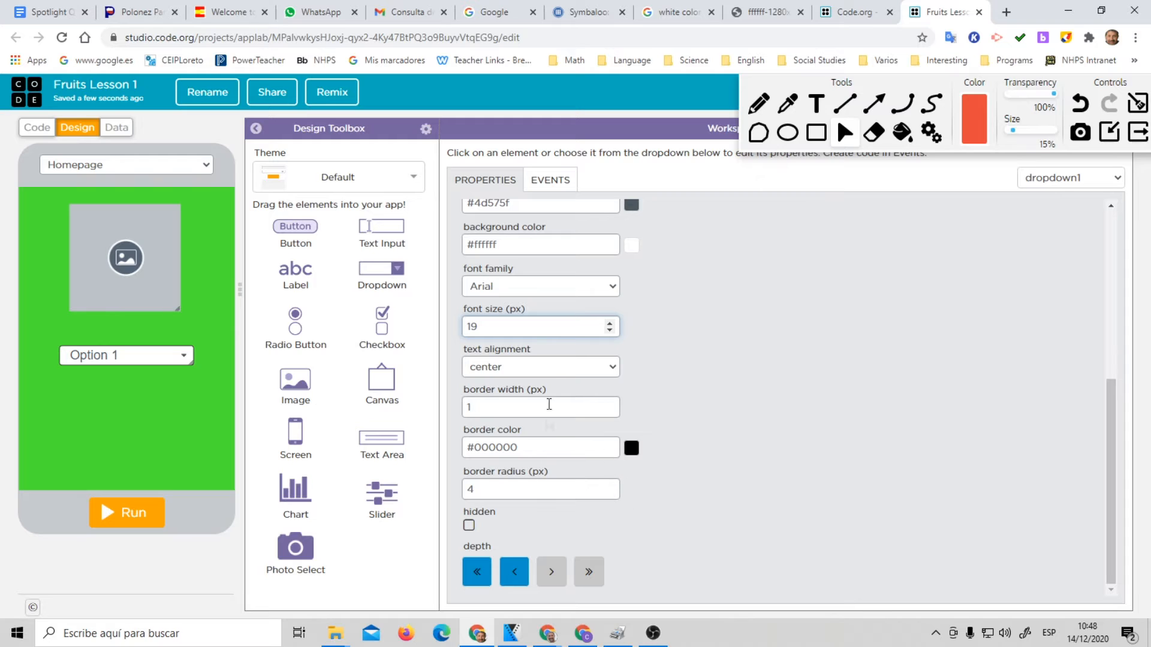
pyautogui.scroll(6, 552, 382)
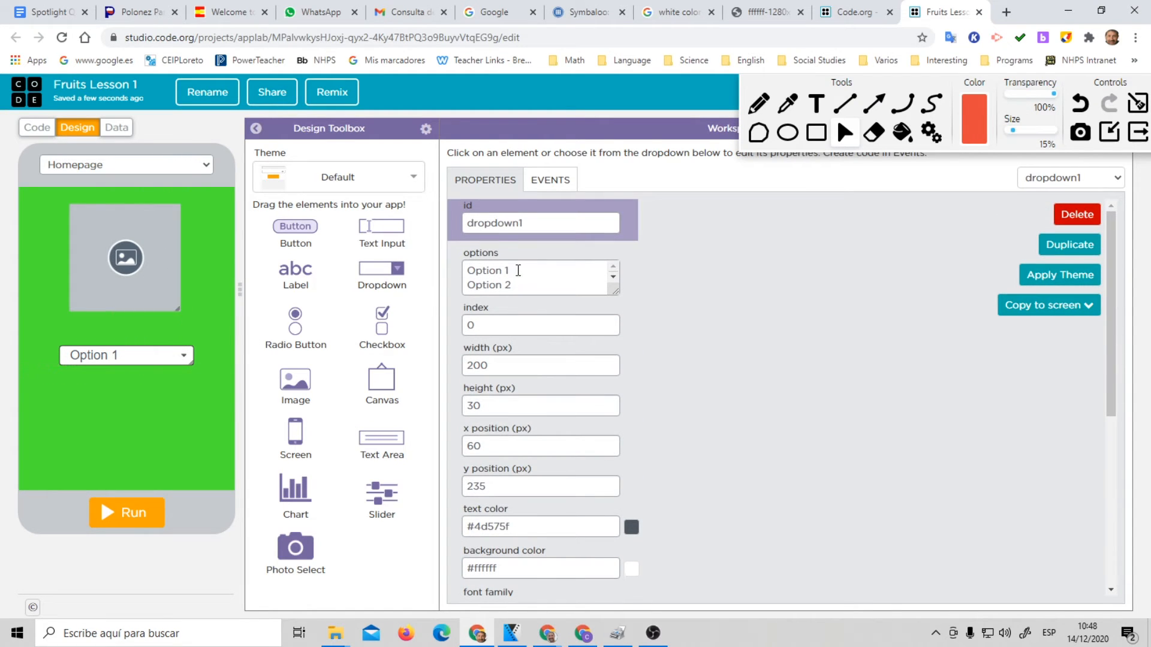
pyautogui.tripleClick(468, 274)
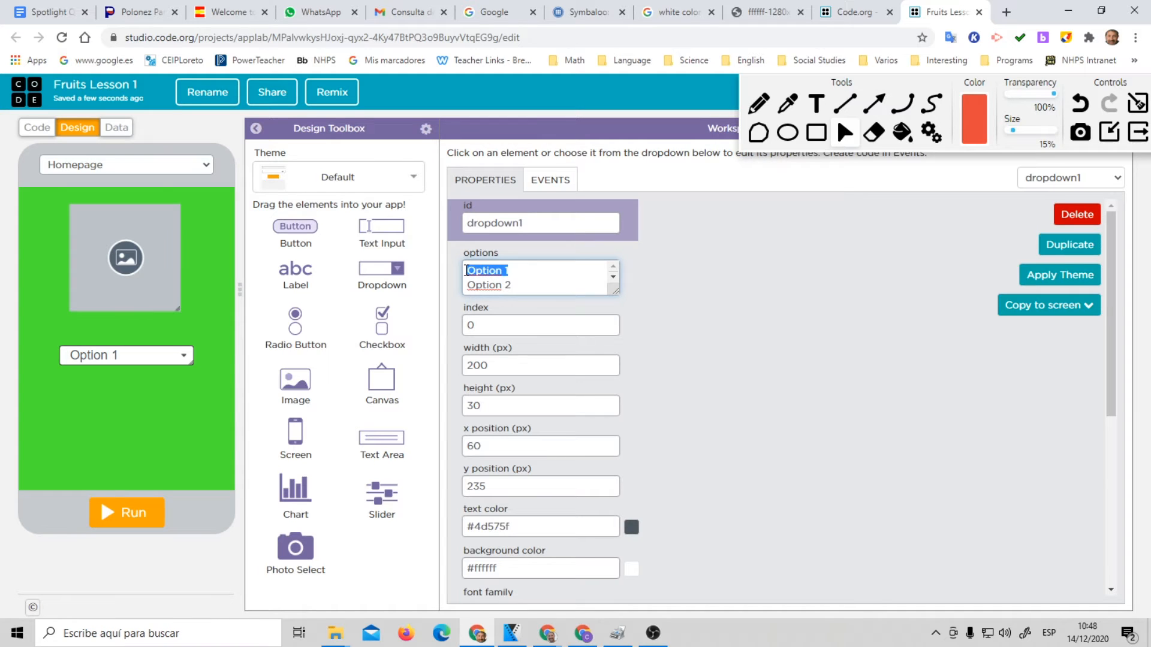
pyautogui.write('Choose')
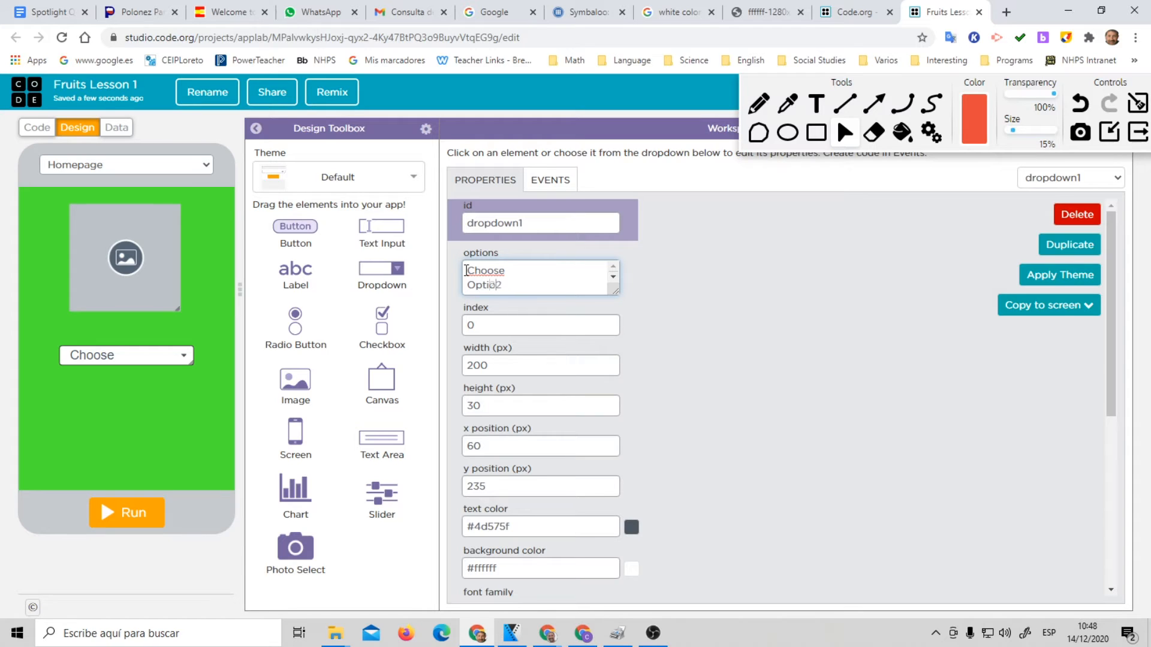
pyautogui.press('BackSpace')
pyautogui.press('BackSpace')
pyautogui.press('BackSpace')
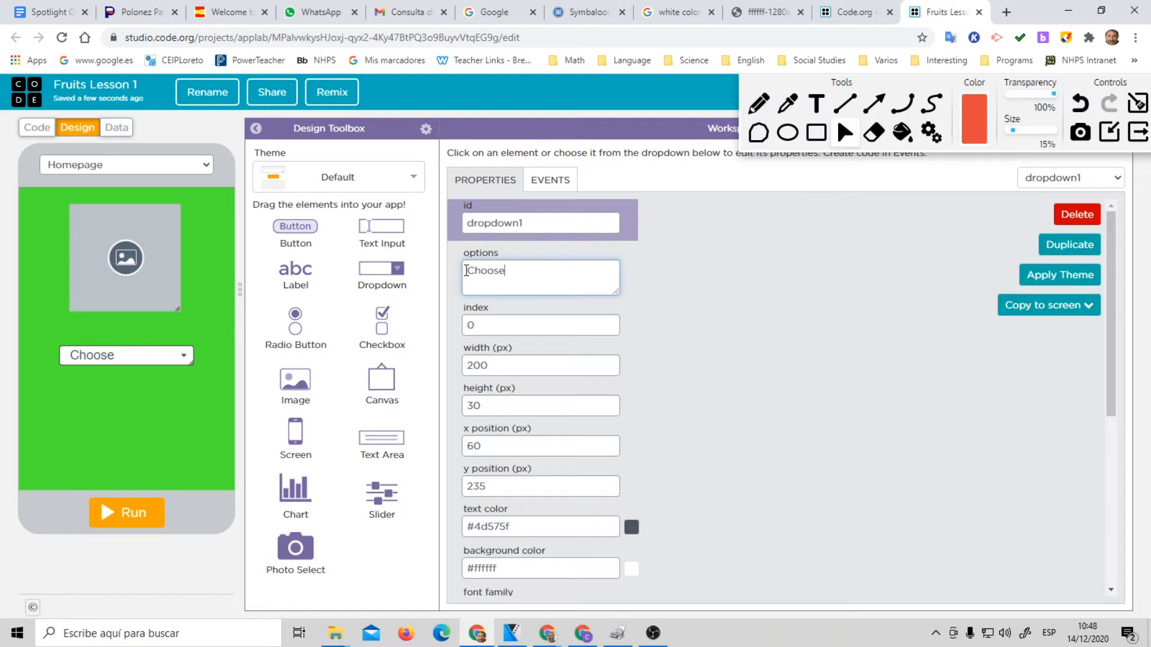
pyautogui.press('Return')
pyautogui.write('Banana')
pyautogui.press('Return')
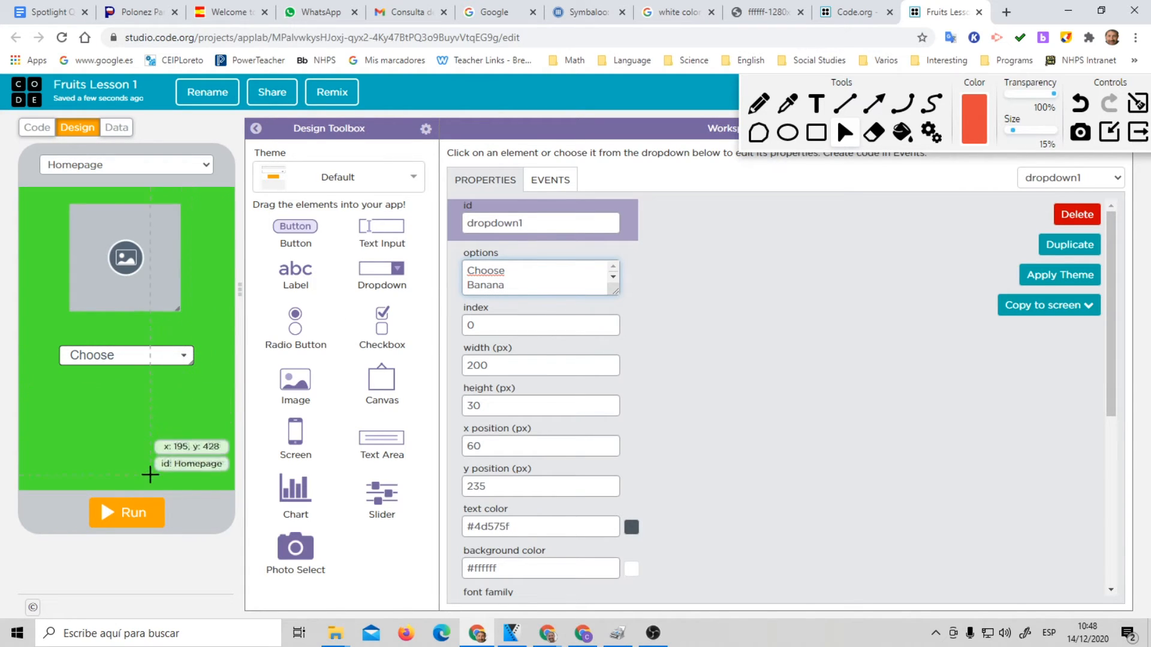
# Add Strawberry as a further option in the Homepage dropdown, below Banana
pyautogui.click(108, 165)
pyautogui.click(108, 179)
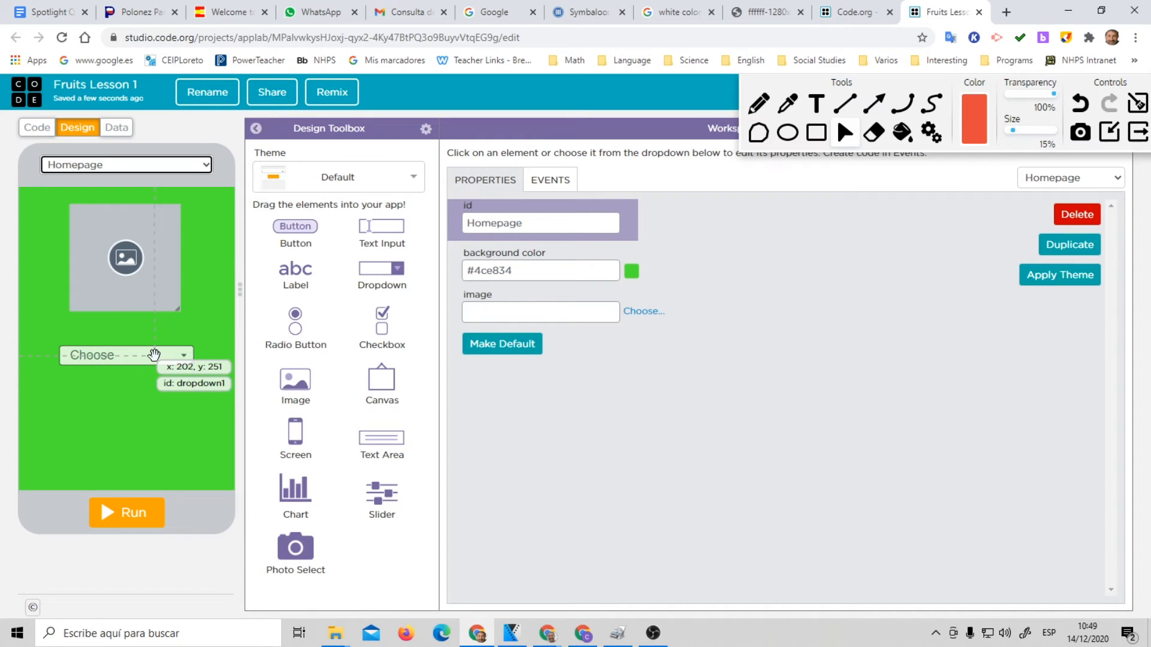
pyautogui.click(114, 355)
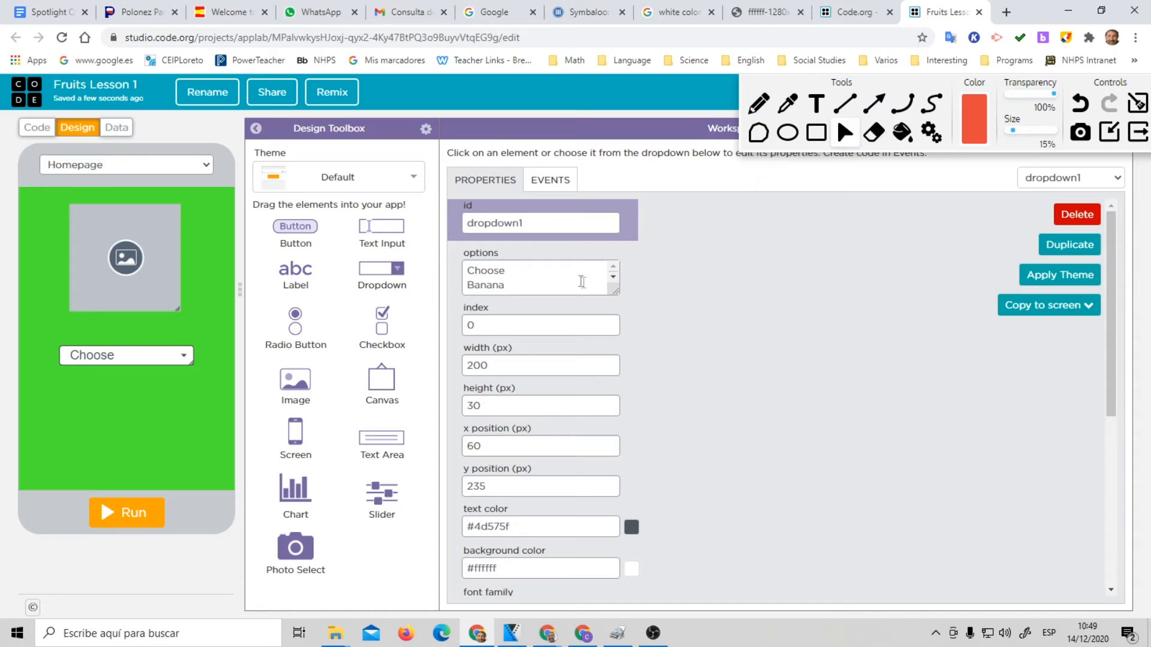
pyautogui.click(614, 276)
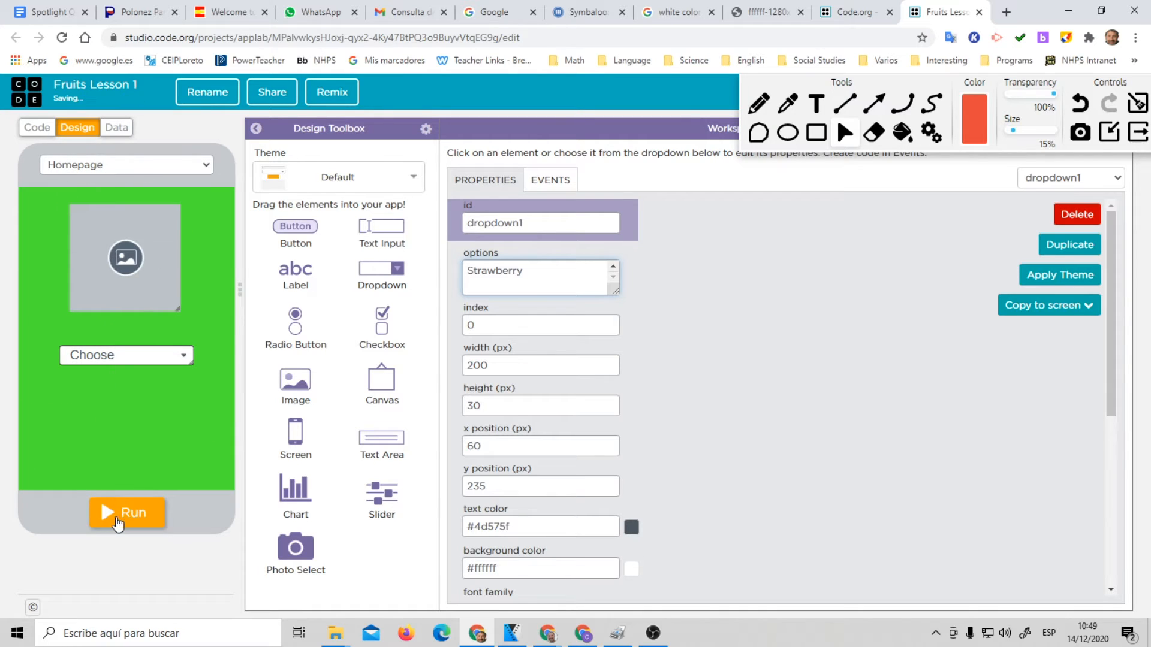
# Add a comment reading "Homepage screen" at the start of the code, above the Banana Screen comment
pyautogui.click(39, 129)
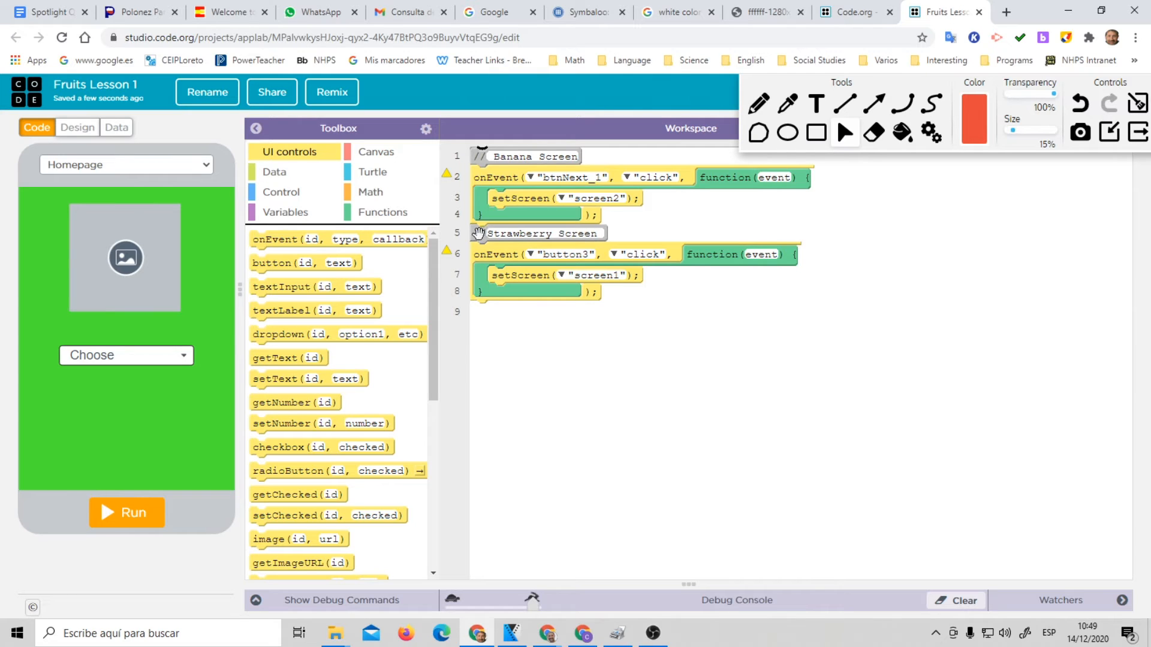
pyautogui.click(396, 223)
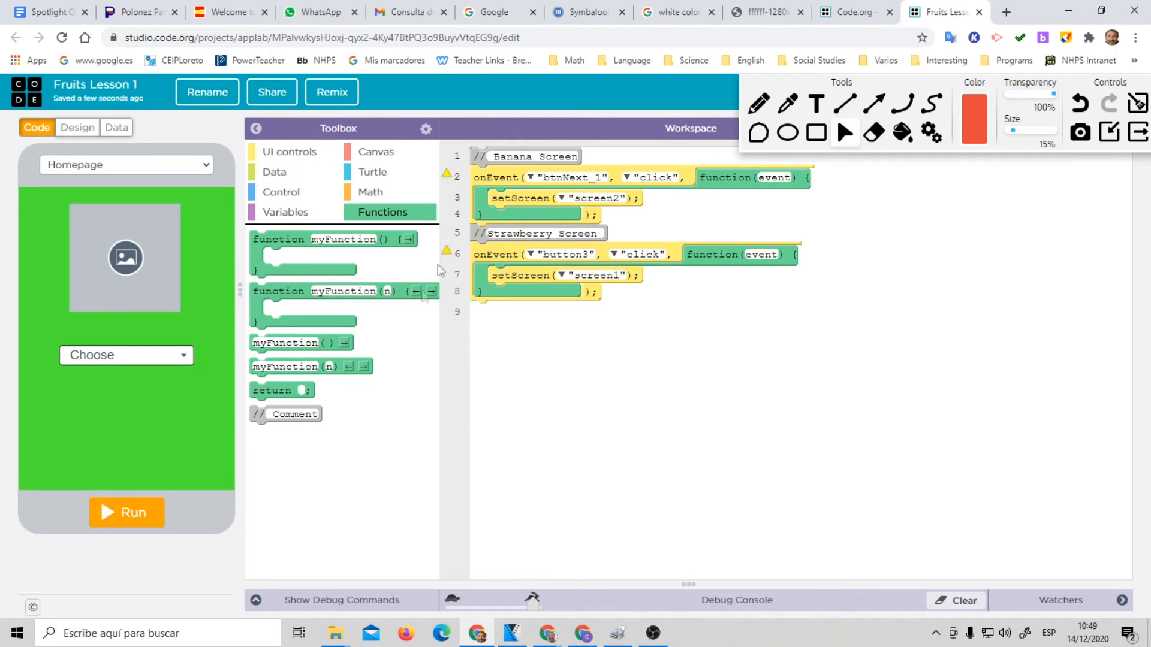
pyautogui.moveTo(261, 415); pyautogui.dragTo(516, 163)
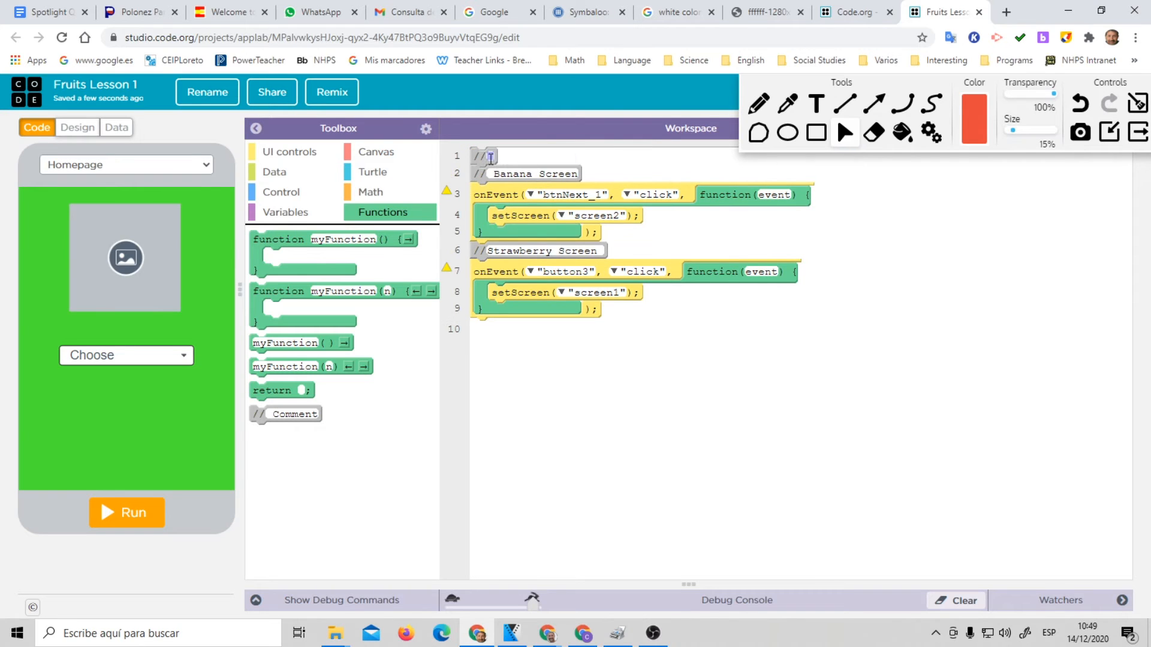
pyautogui.write('Homepage screen')
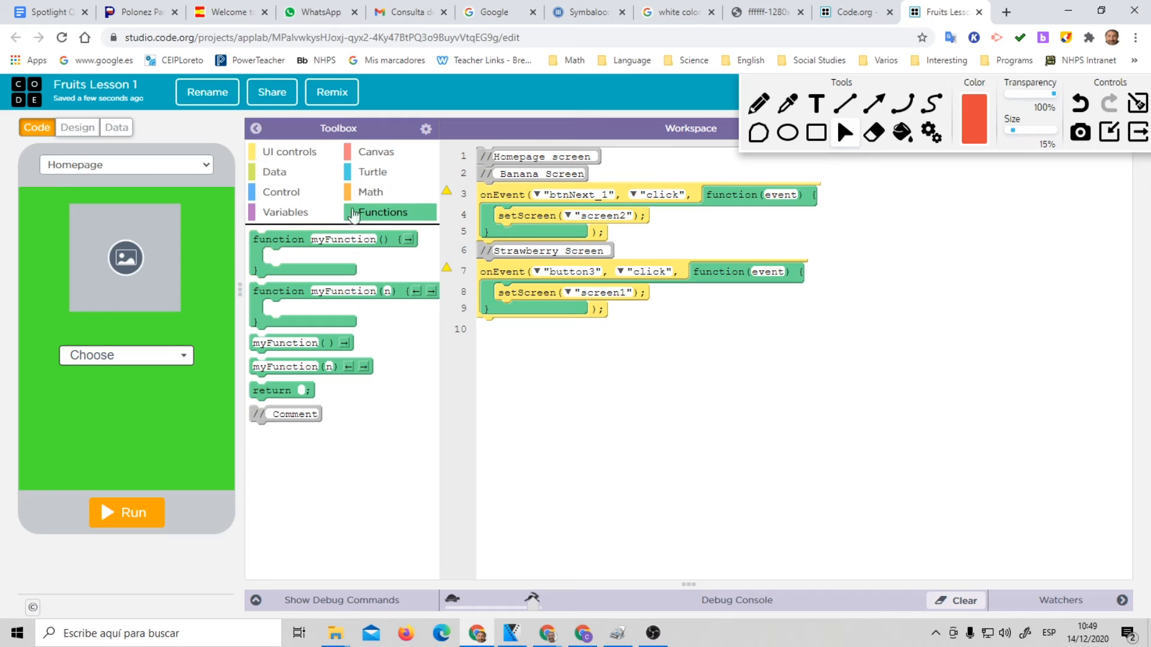
# Insert a setScreen block as the first line of the code and set its target to "Homepage"
pyautogui.click(296, 155)
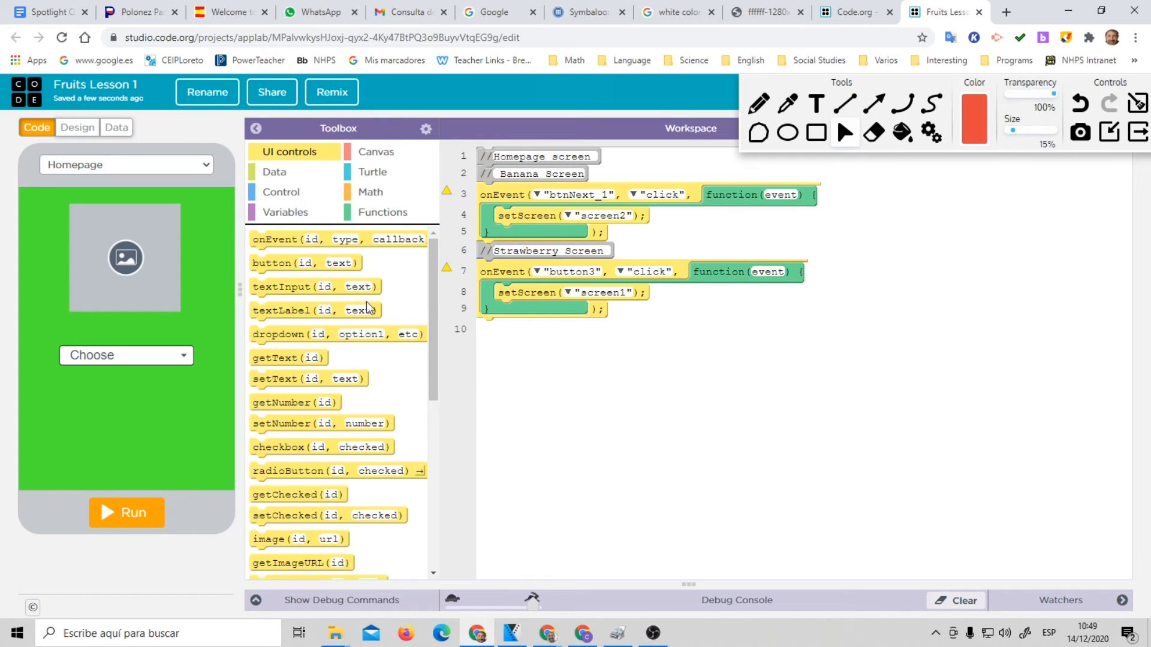
pyautogui.scroll(-6, 365, 298)
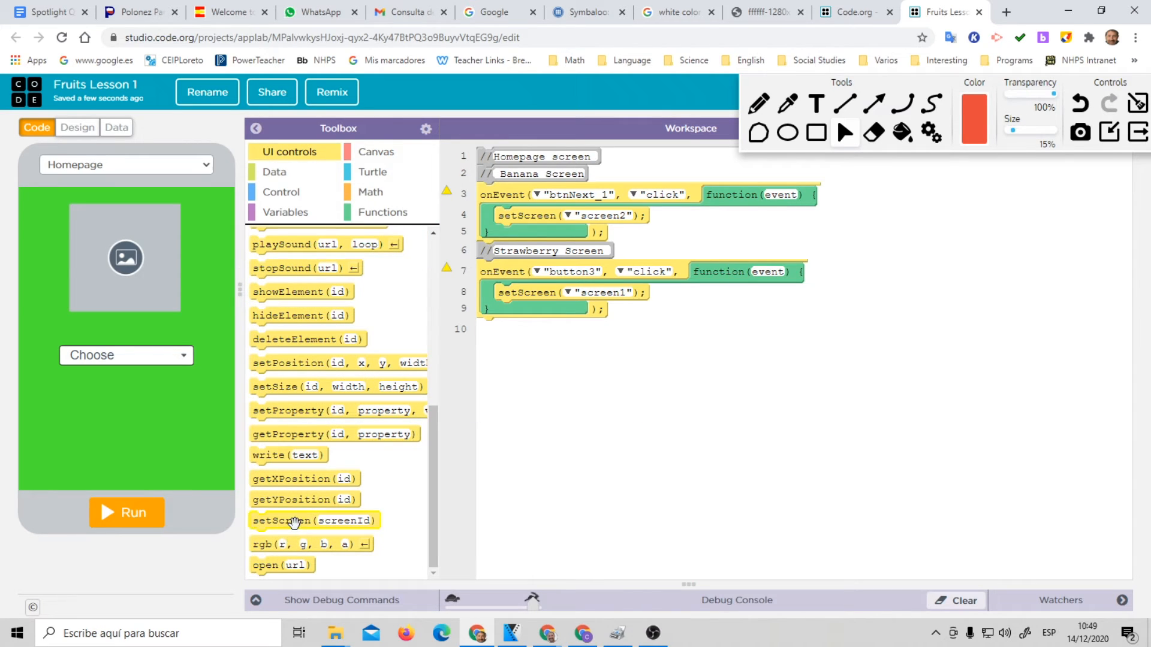
pyautogui.moveTo(294, 523); pyautogui.dragTo(524, 160)
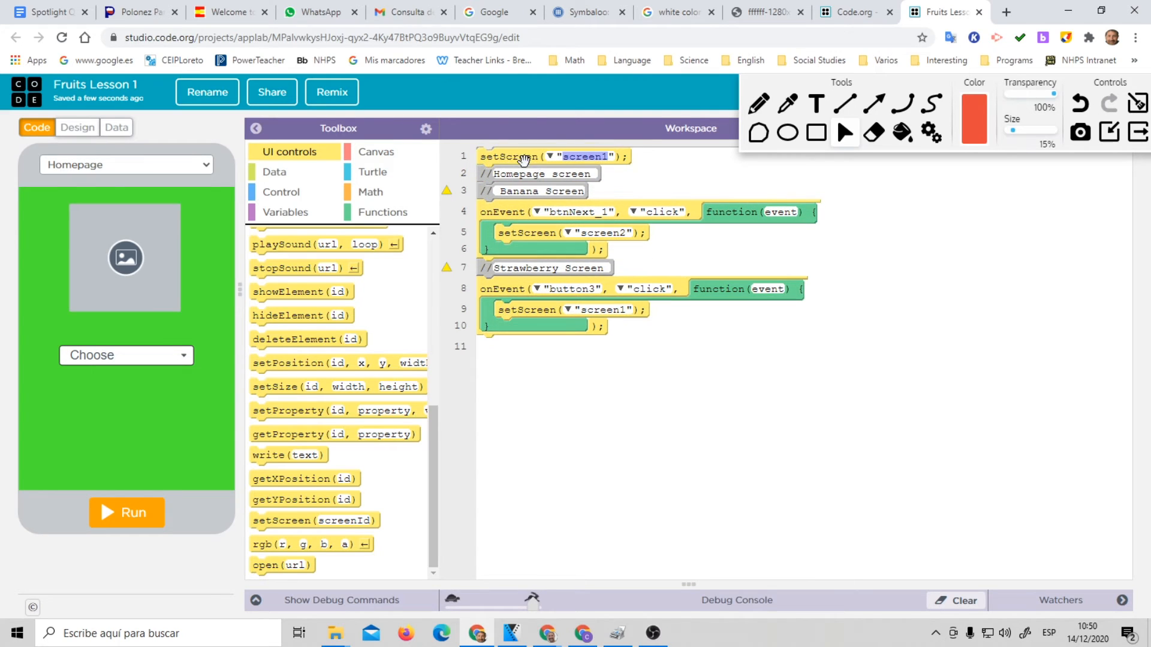
pyautogui.click(550, 156)
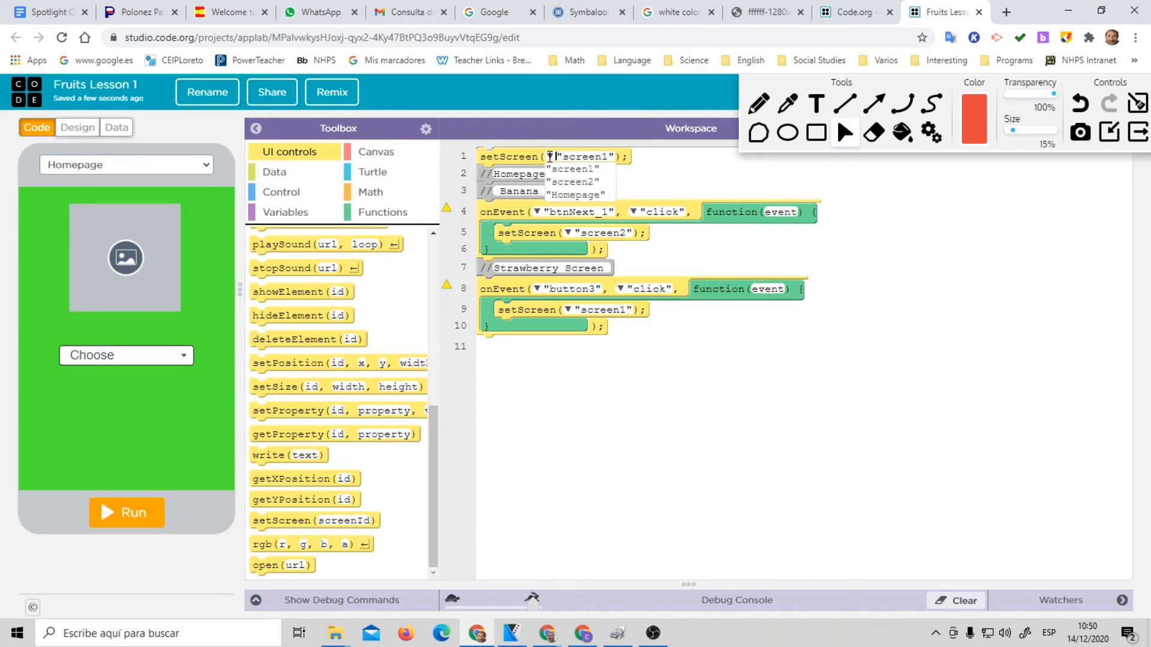
pyautogui.click(575, 192)
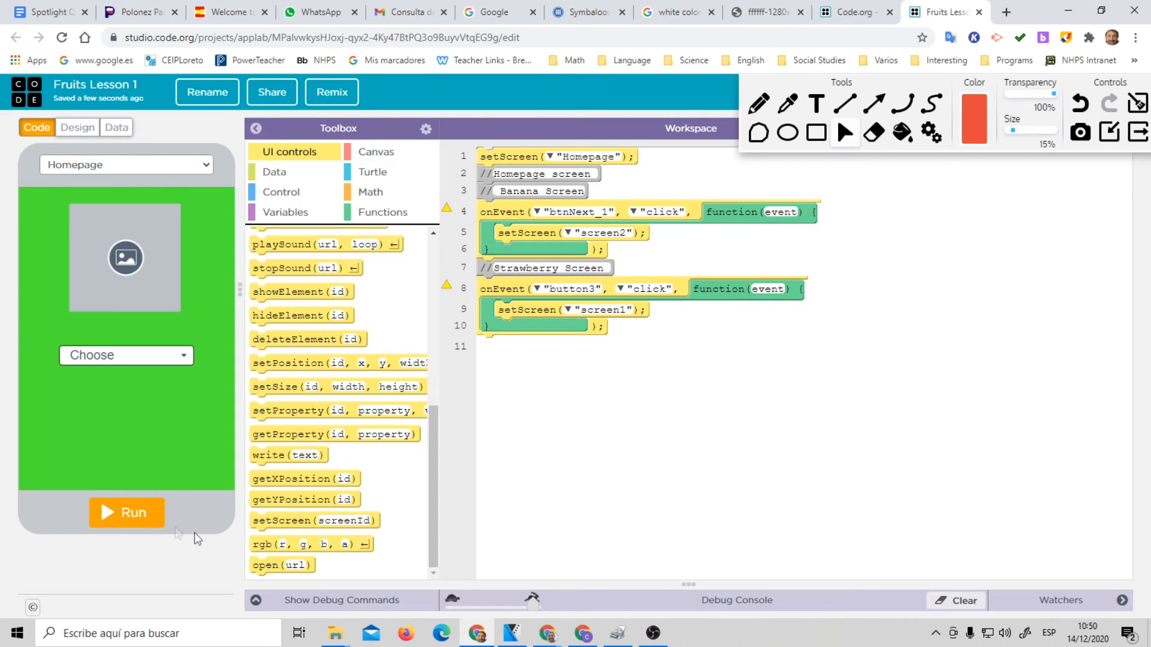
# Run the app, check the options in the Homepage dropdown, and reset the app
pyautogui.click(128, 514)
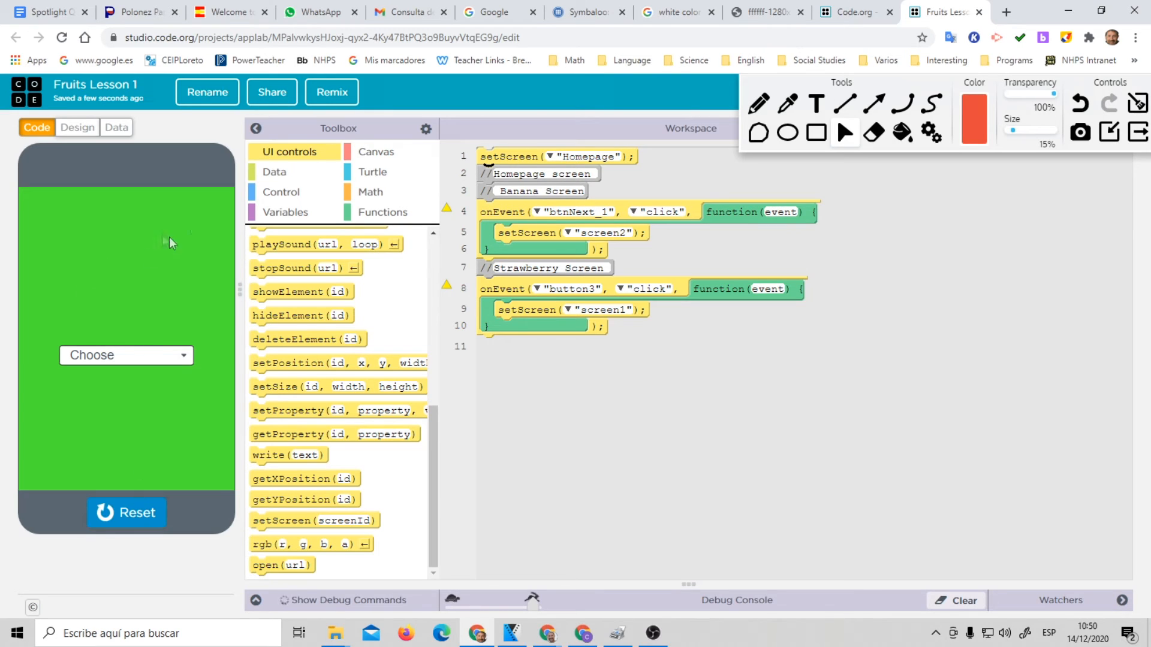
pyautogui.click(182, 356)
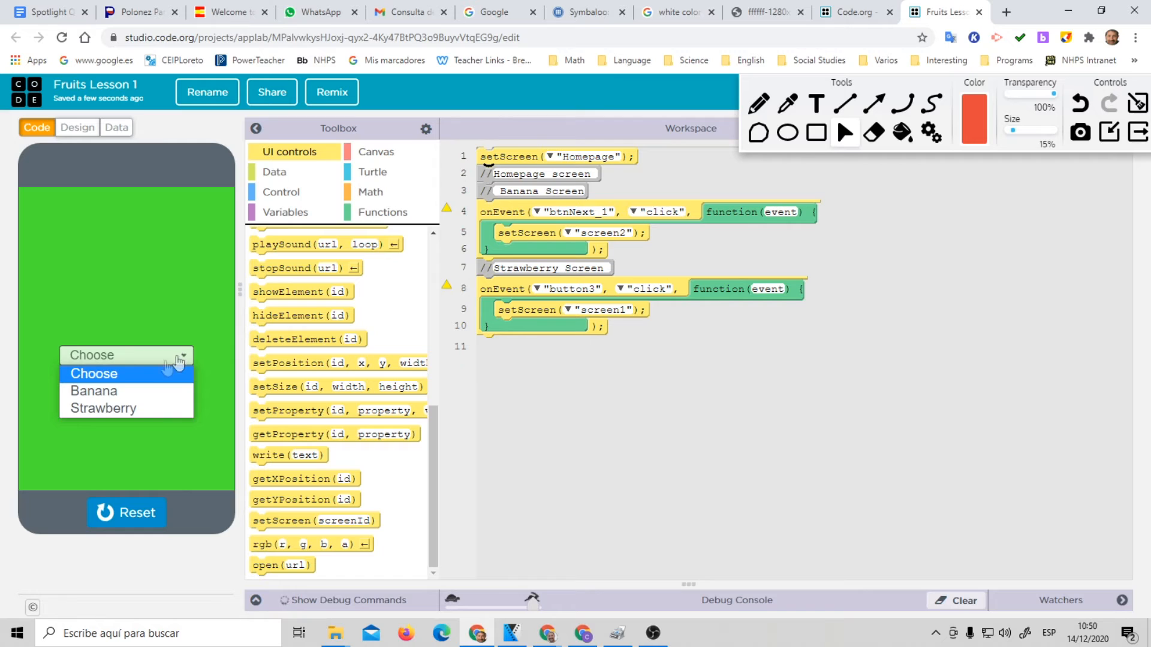
pyautogui.click(138, 373)
pyautogui.click(138, 366)
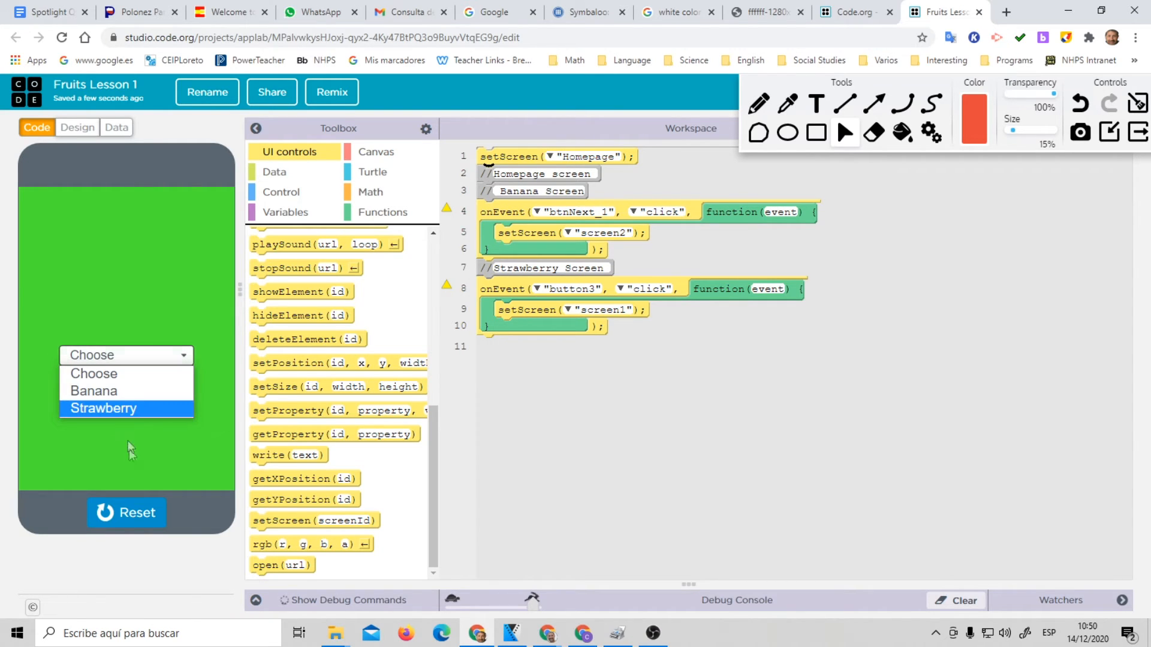
pyautogui.click(136, 513)
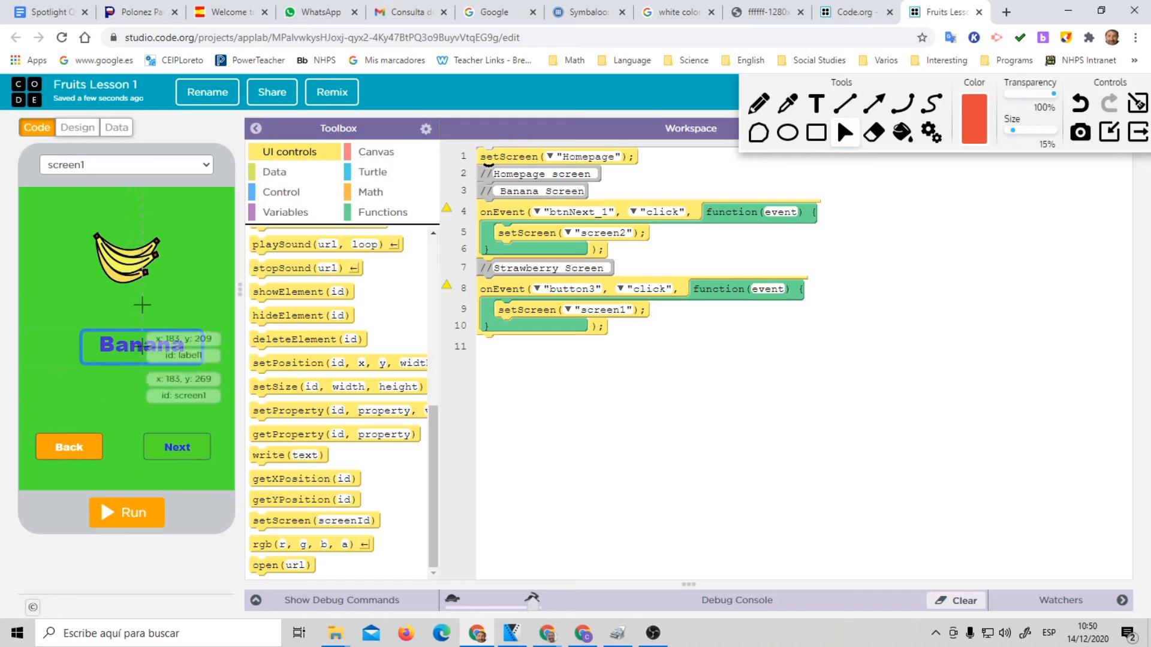
# Return to the Homepage screen's design and open the asset chooser for its empty image element
pyautogui.click(123, 180)
pyautogui.click(106, 178)
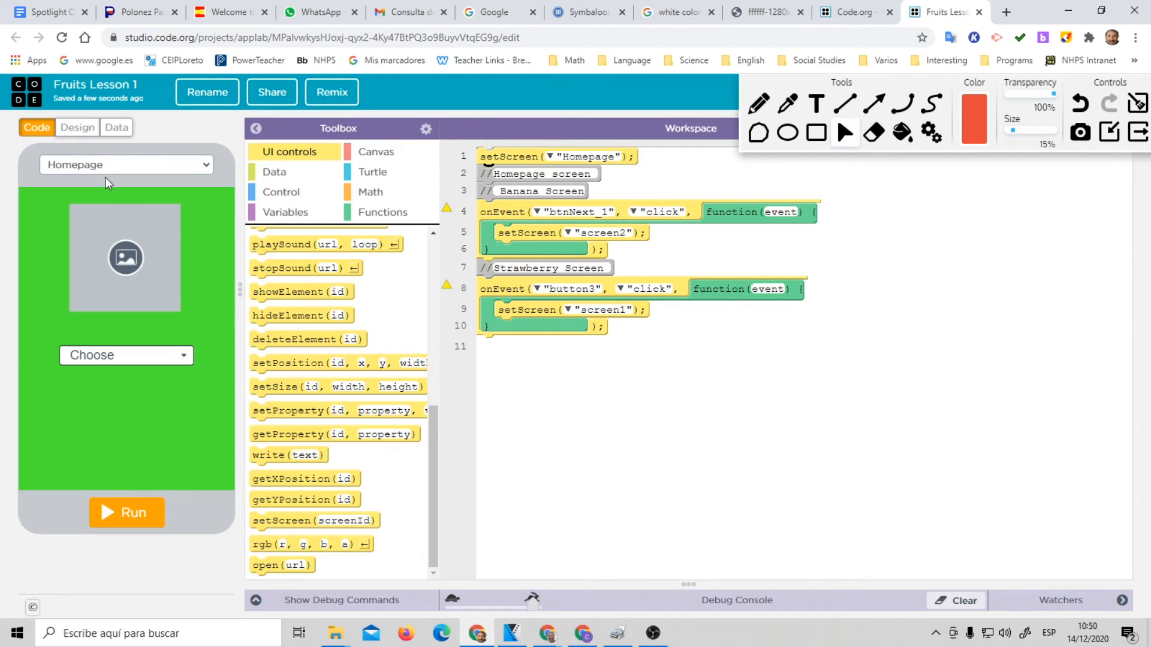
pyautogui.click(77, 127)
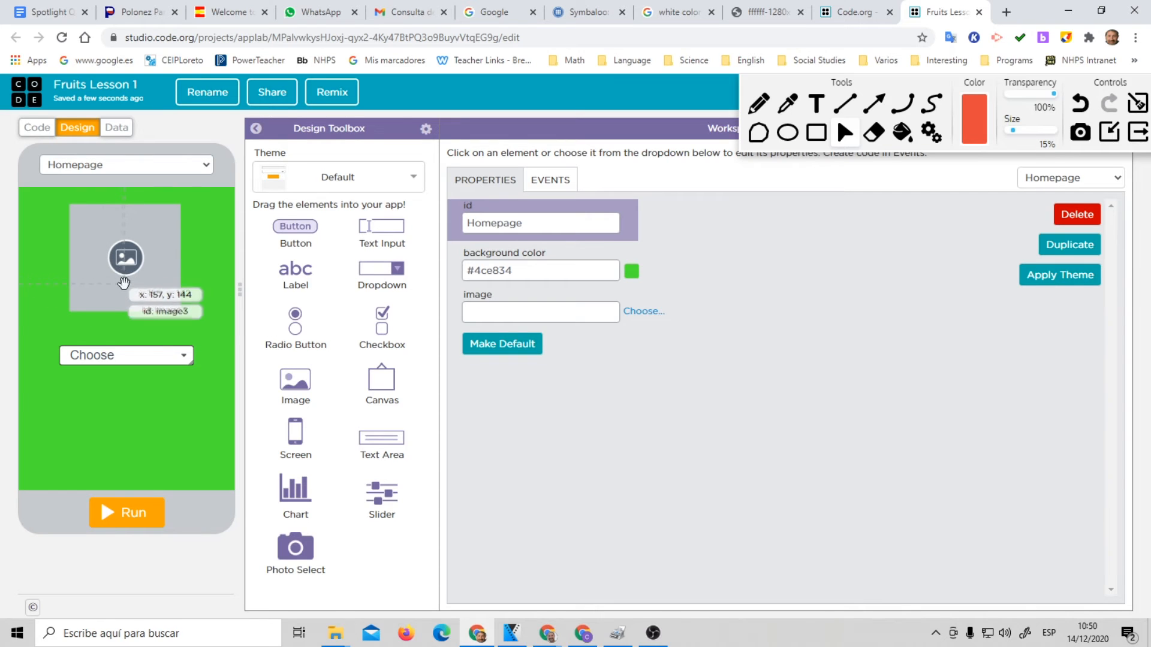
pyautogui.click(125, 281)
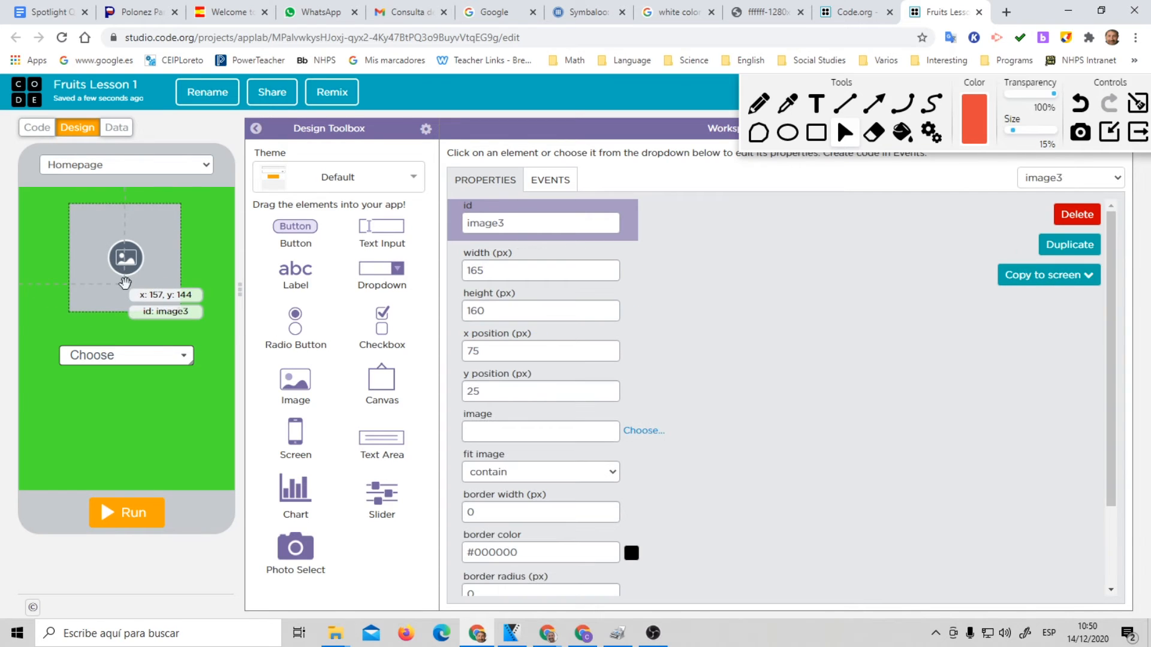
pyautogui.click(643, 432)
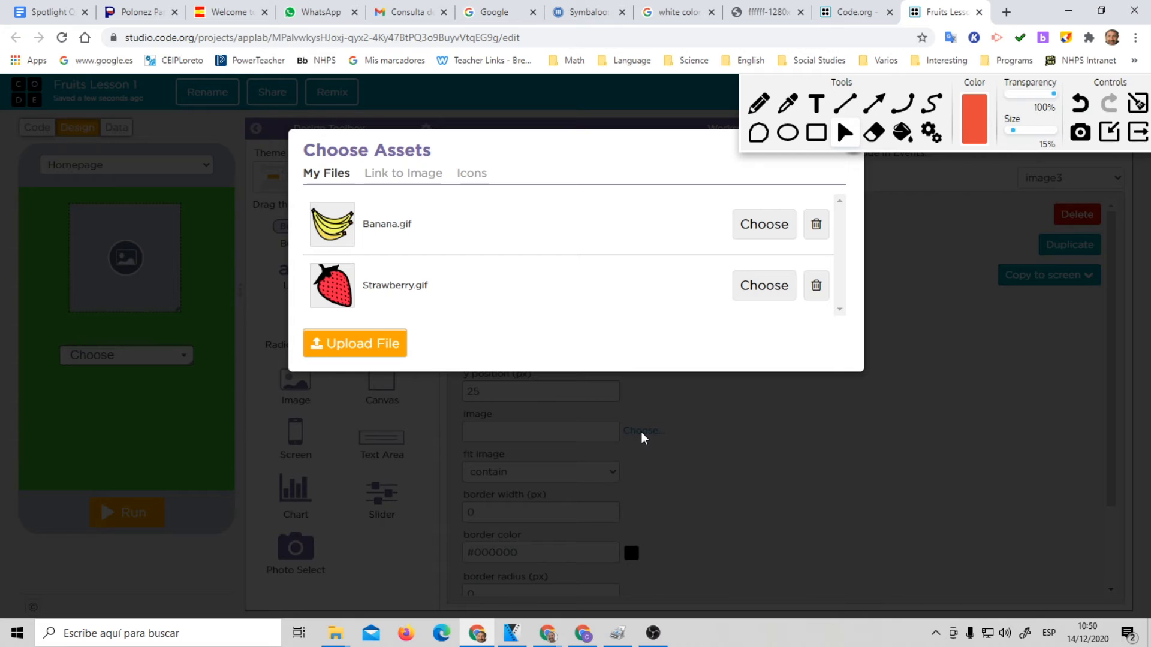
pyautogui.click(362, 347)
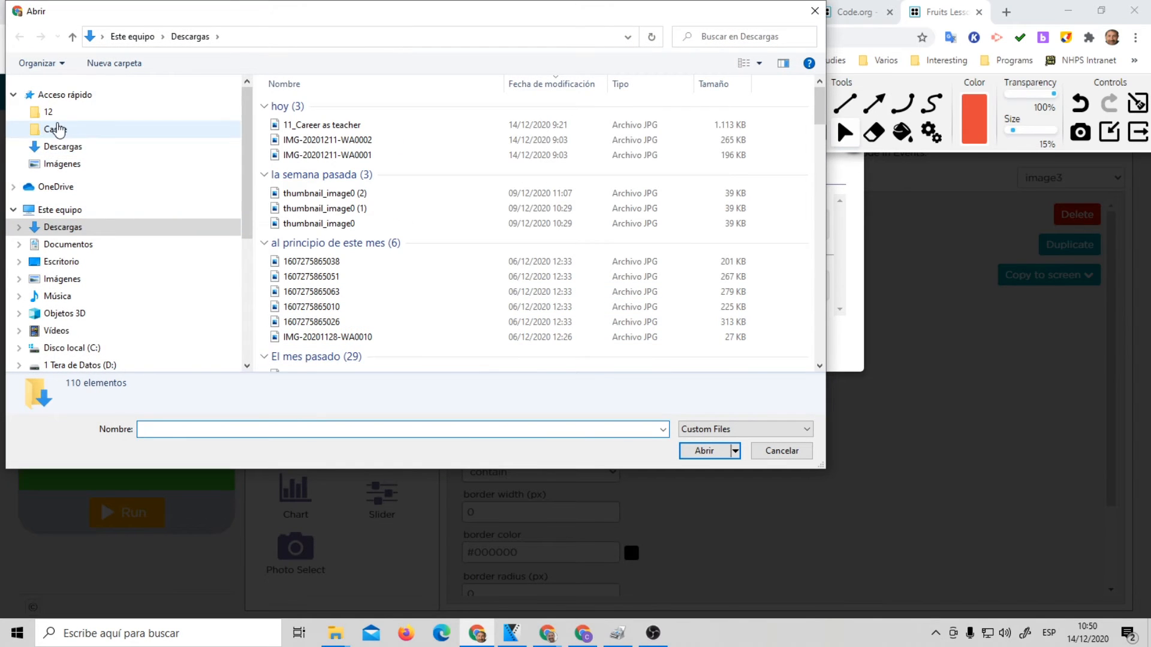
pyautogui.click(785, 452)
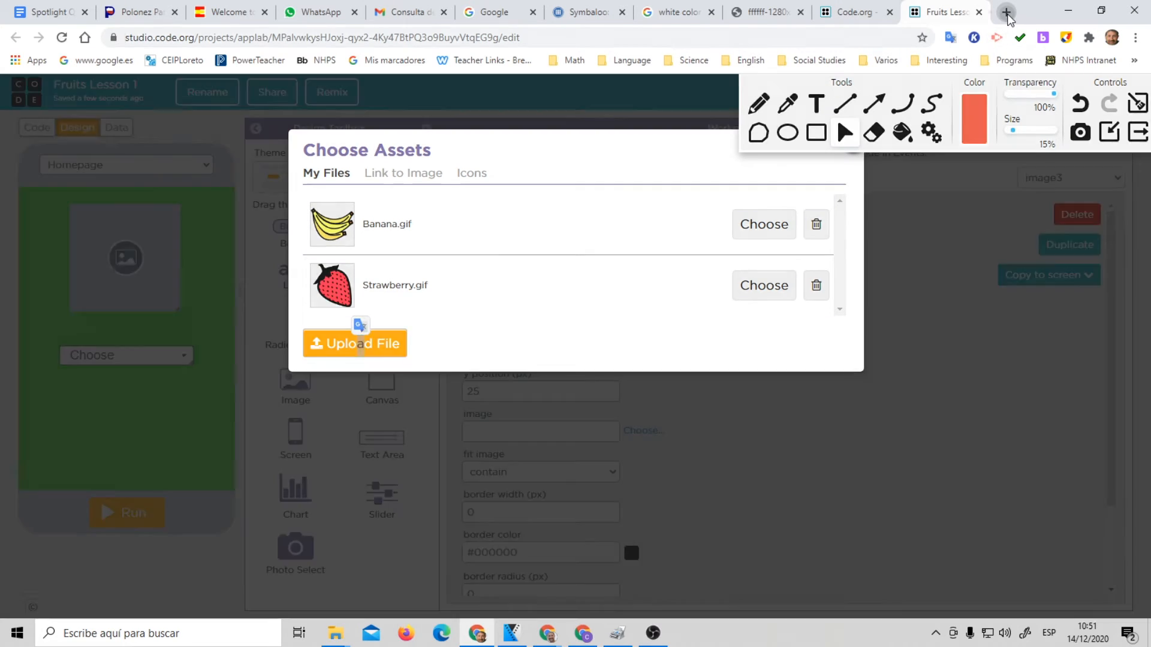
# Search Google Images for "fruit" in a new browser tab and look through the pictures
pyautogui.click(1006, 12)
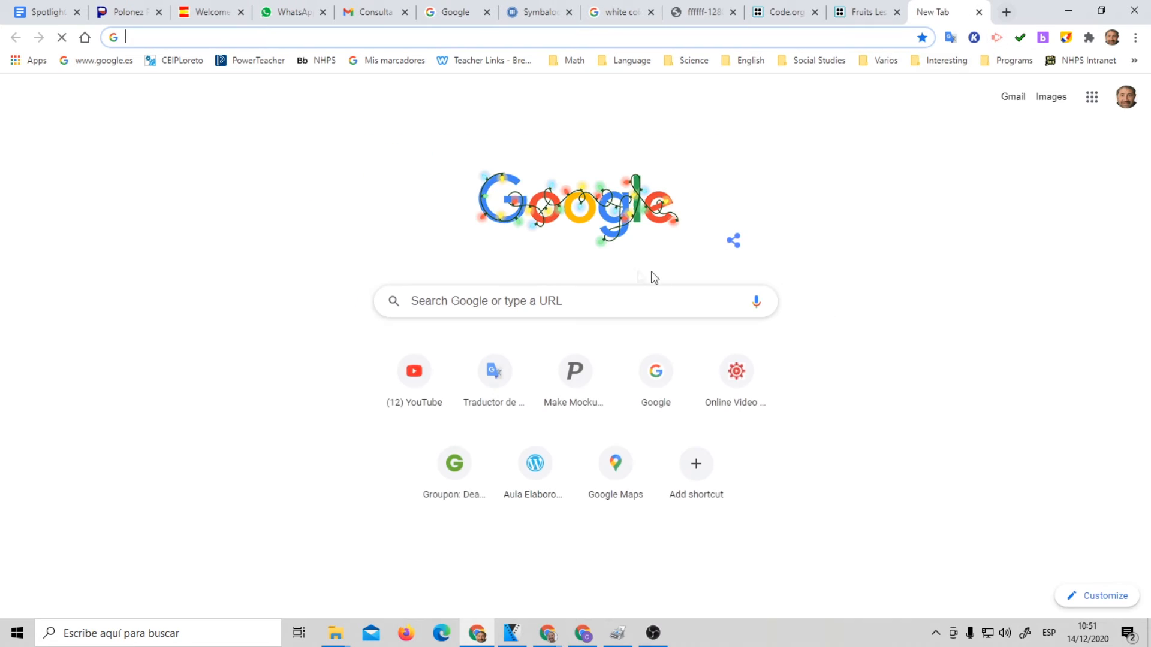
pyautogui.click(541, 297)
pyautogui.write('fruit')
pyautogui.press('Return')
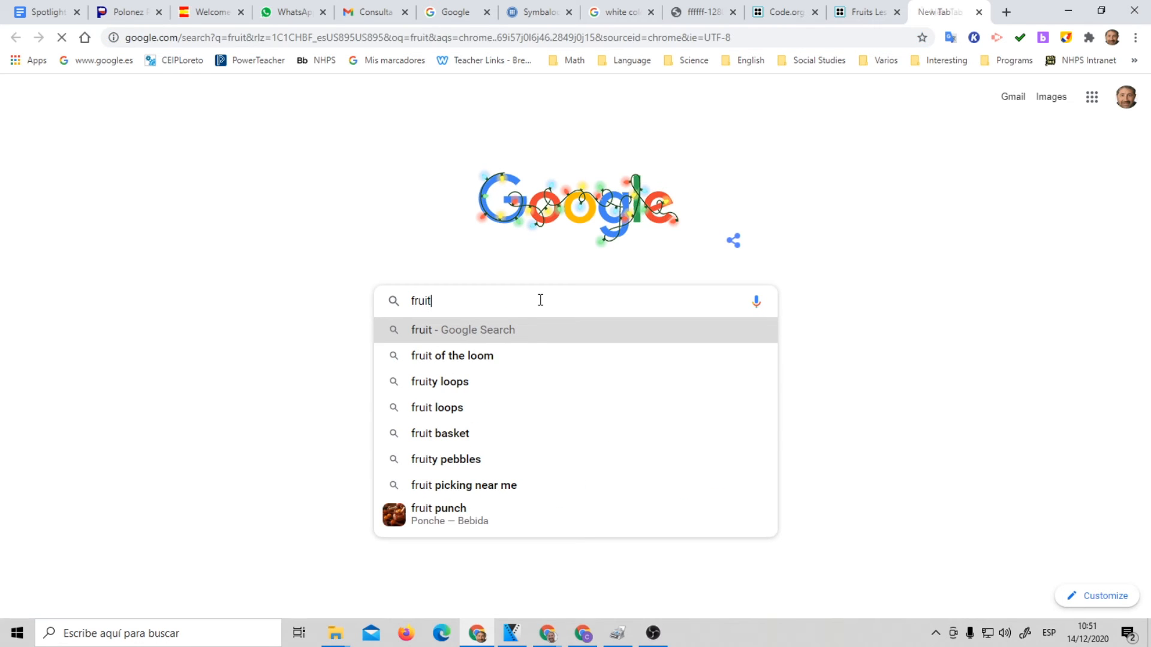
pyautogui.click(219, 146)
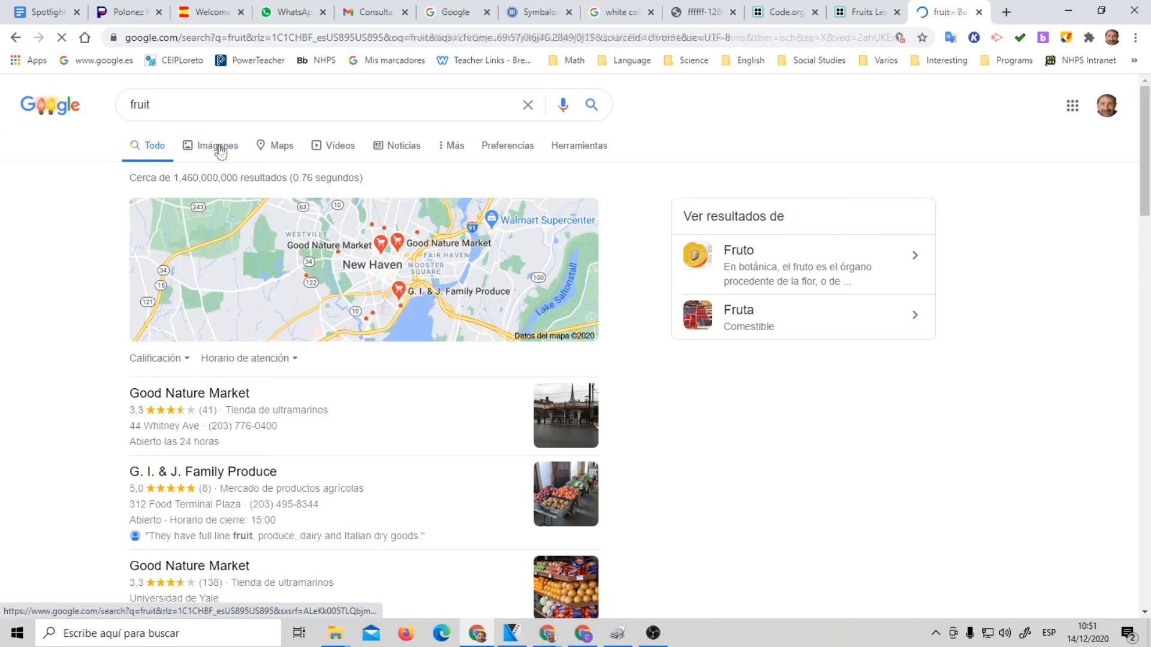
pyautogui.moveTo(342, 339)
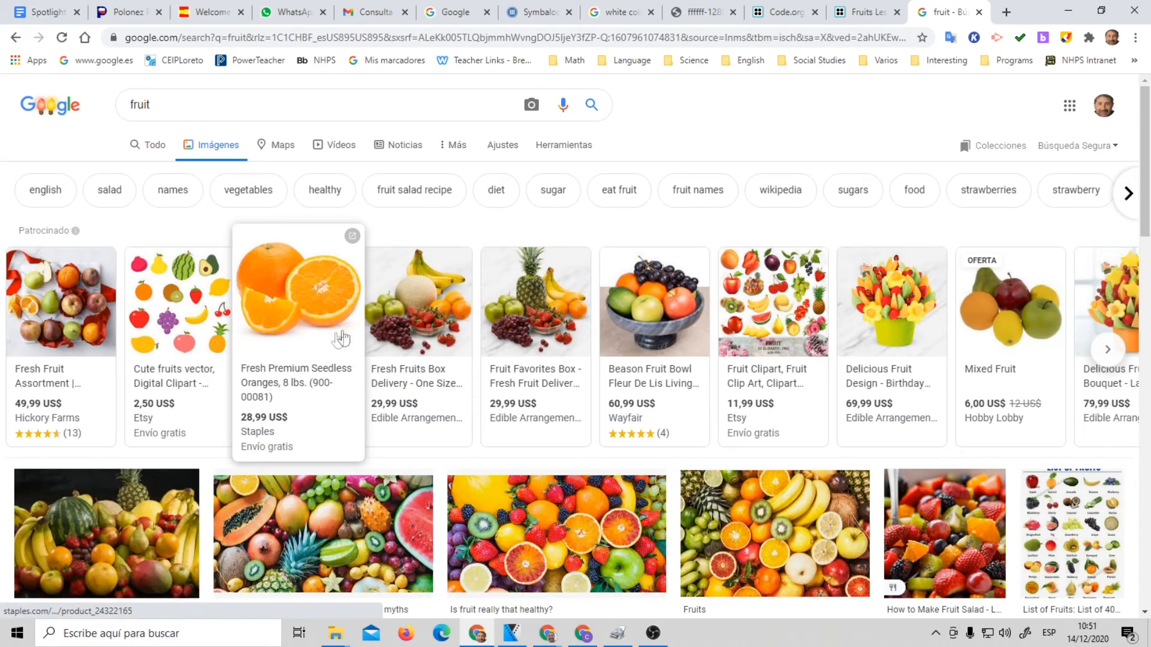
pyautogui.scroll(-4, 539, 342)
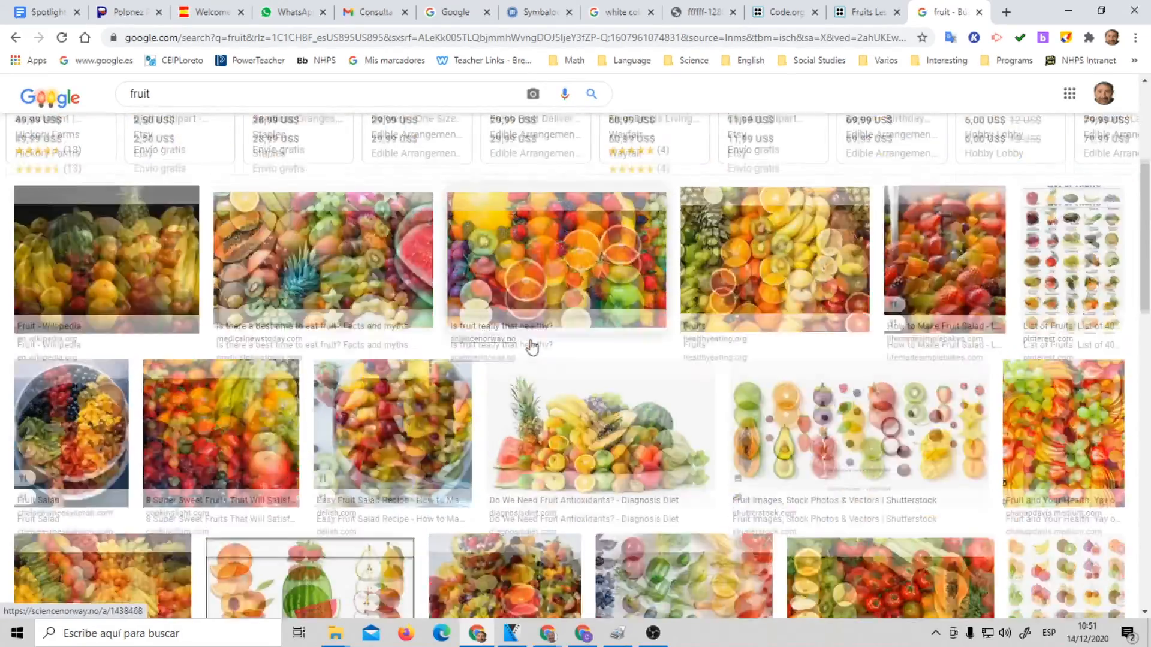
pyautogui.scroll(5, 531, 346)
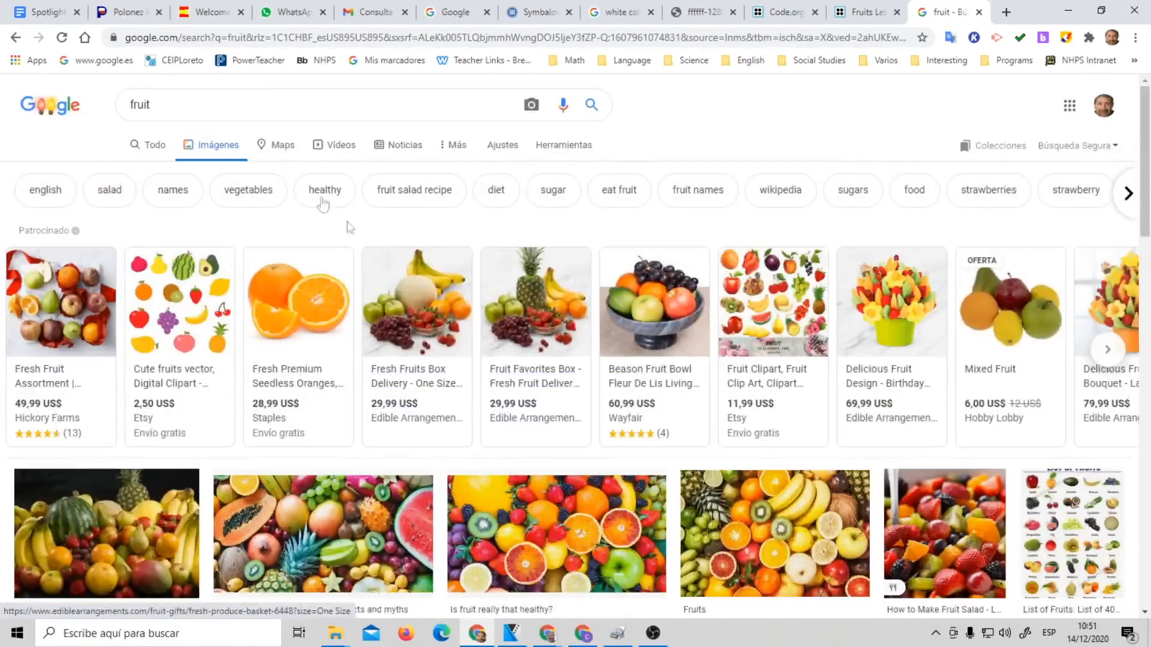
# Refine the image search to "fruit drawings"
pyautogui.click(175, 106)
pyautogui.write('drawing')
pyautogui.press('Return')
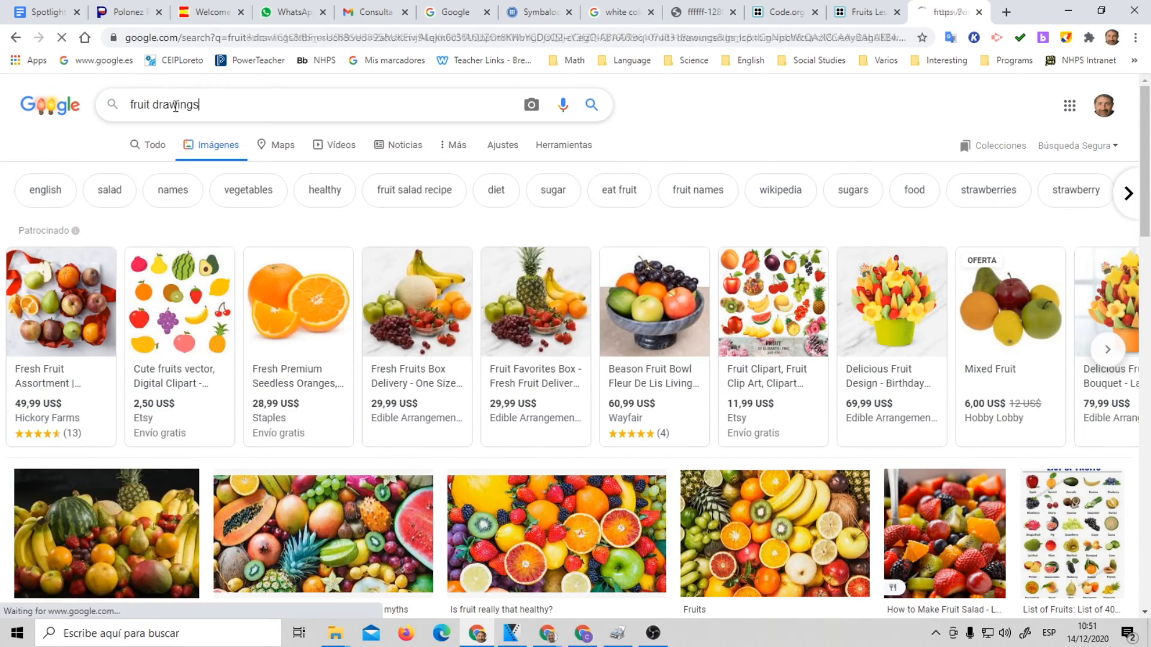
# Browse the fruit drawings results and open the preview of the Pinterest picture "Funny Cartoon Fruit Drawings"
pyautogui.scroll(-9, 336, 293)
pyautogui.scroll(-3, 357, 301)
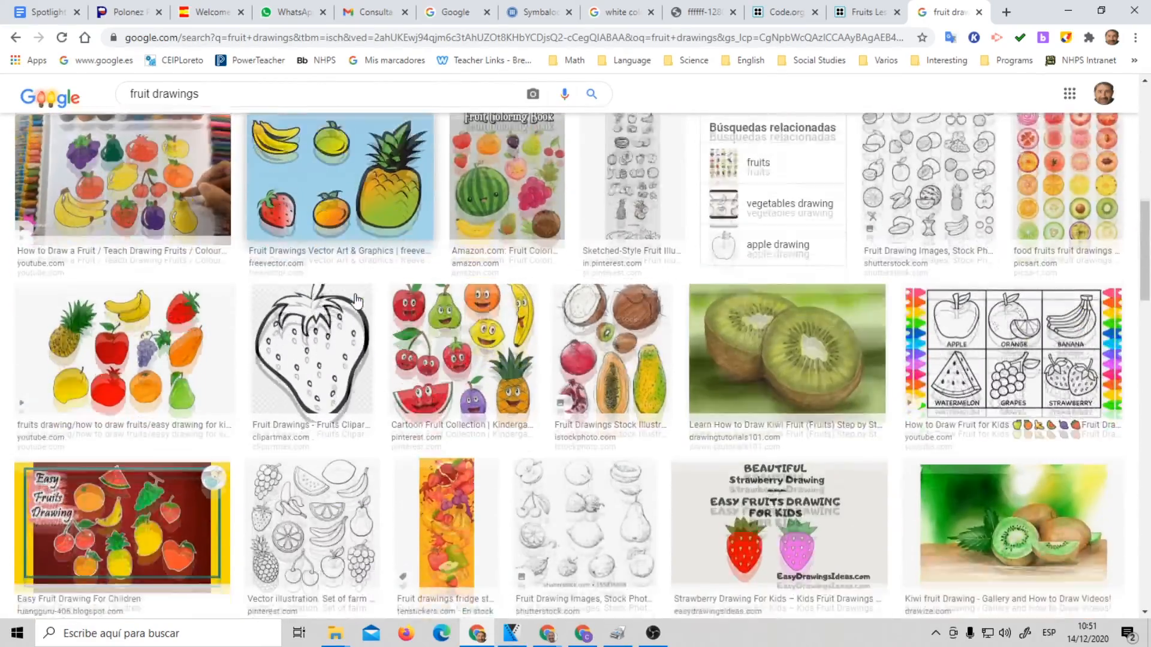
pyautogui.scroll(-14, 270, 341)
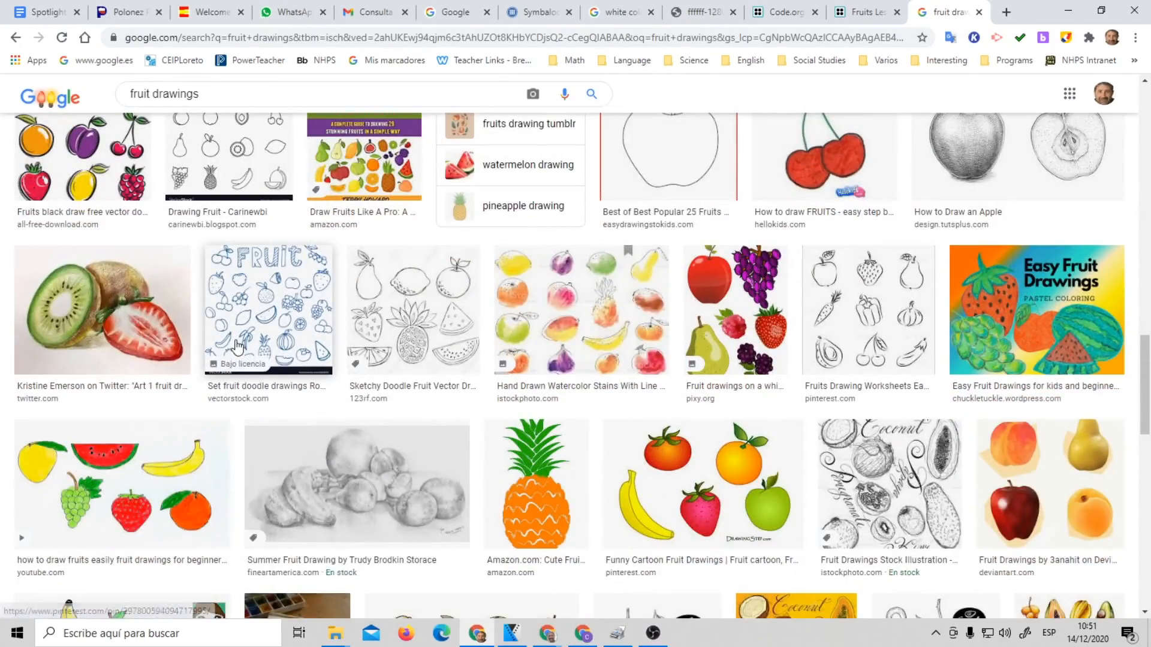
pyautogui.scroll(-3, 237, 343)
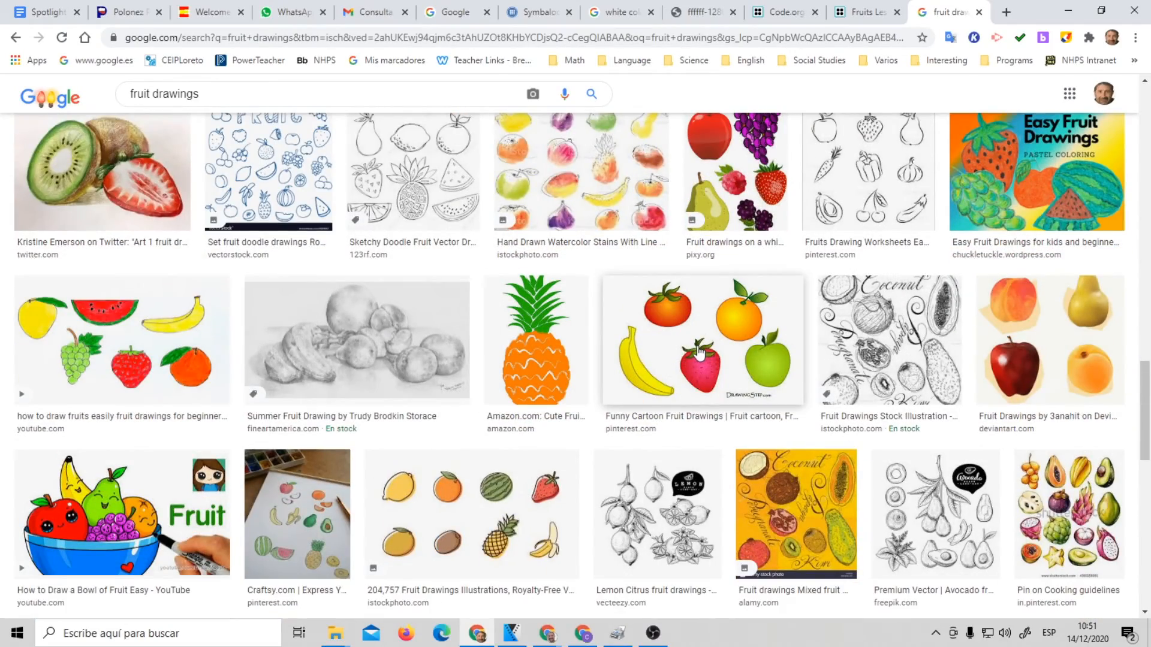
pyautogui.click(687, 363)
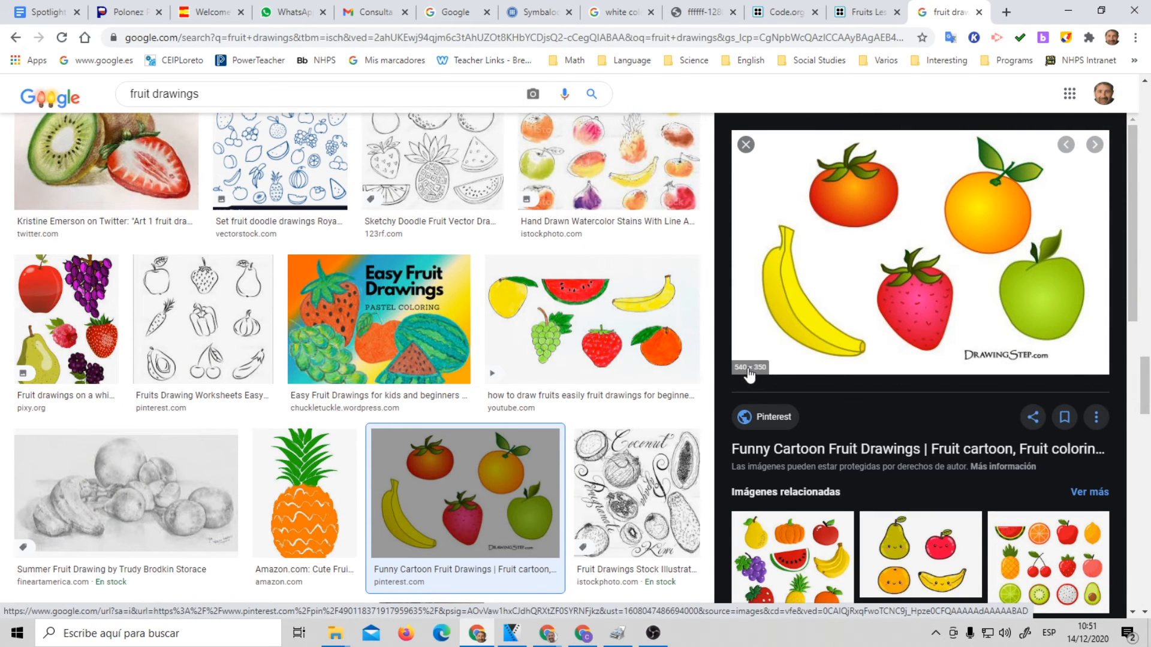
# Save the previewed cartoon fruit picture as "fruit" in the Food folder of Code AppLab on the desktop (Escritorio)
pyautogui.rightClick(884, 273)
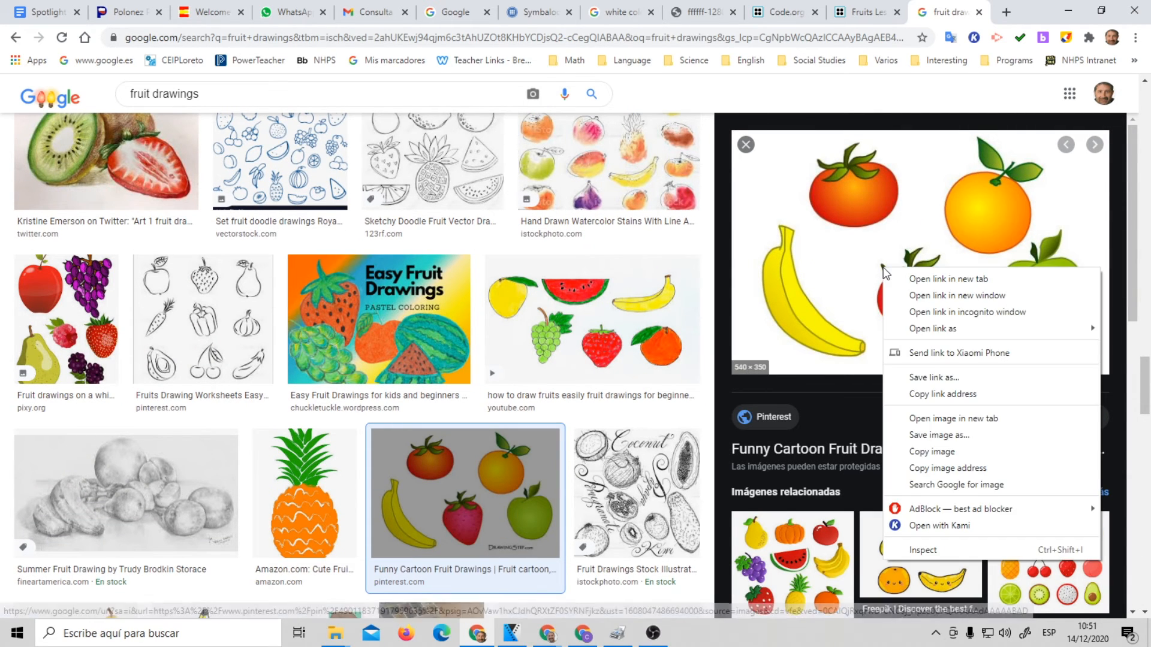
pyautogui.click(958, 436)
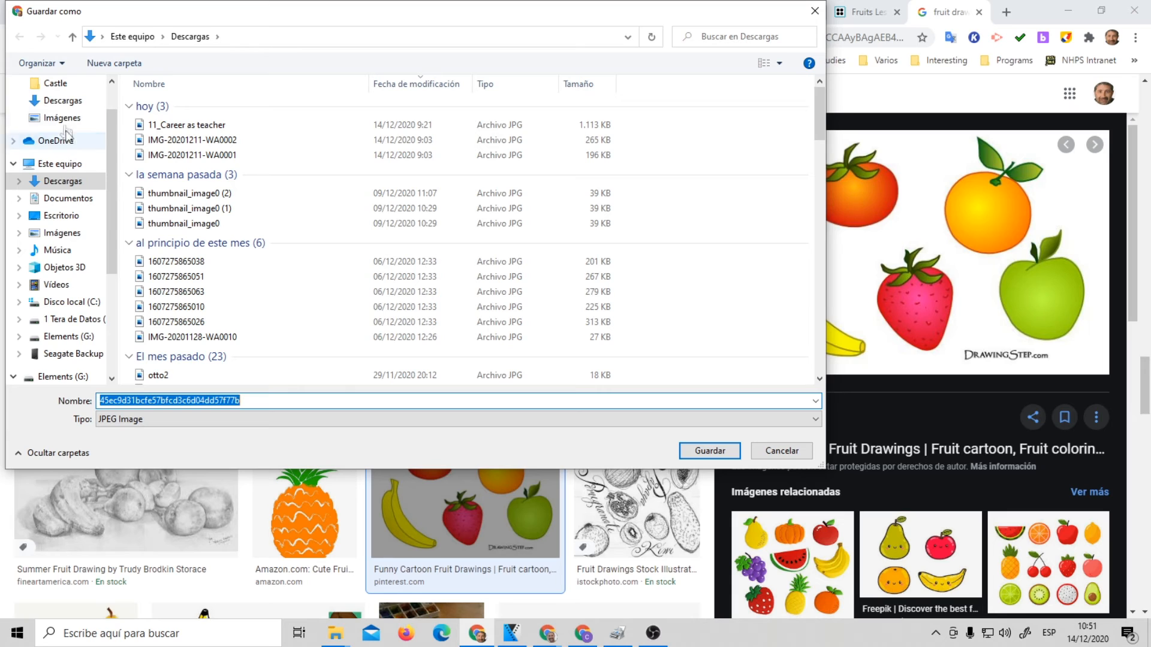
pyautogui.click(66, 217)
pyautogui.doubleClick(189, 107)
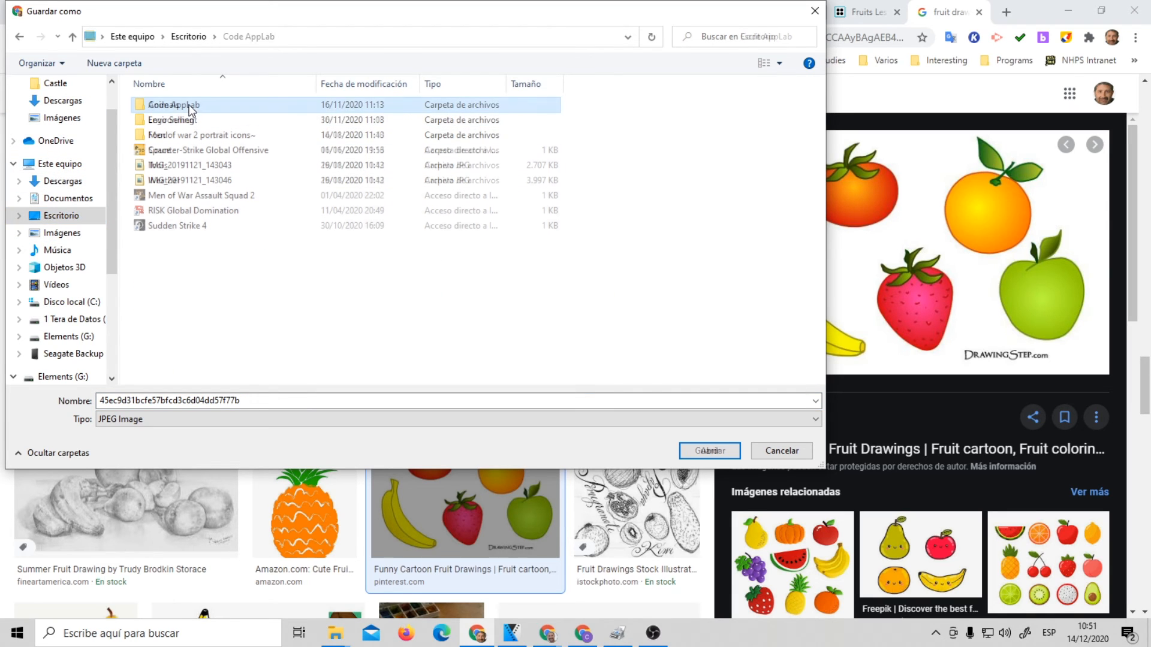
pyautogui.doubleClick(160, 137)
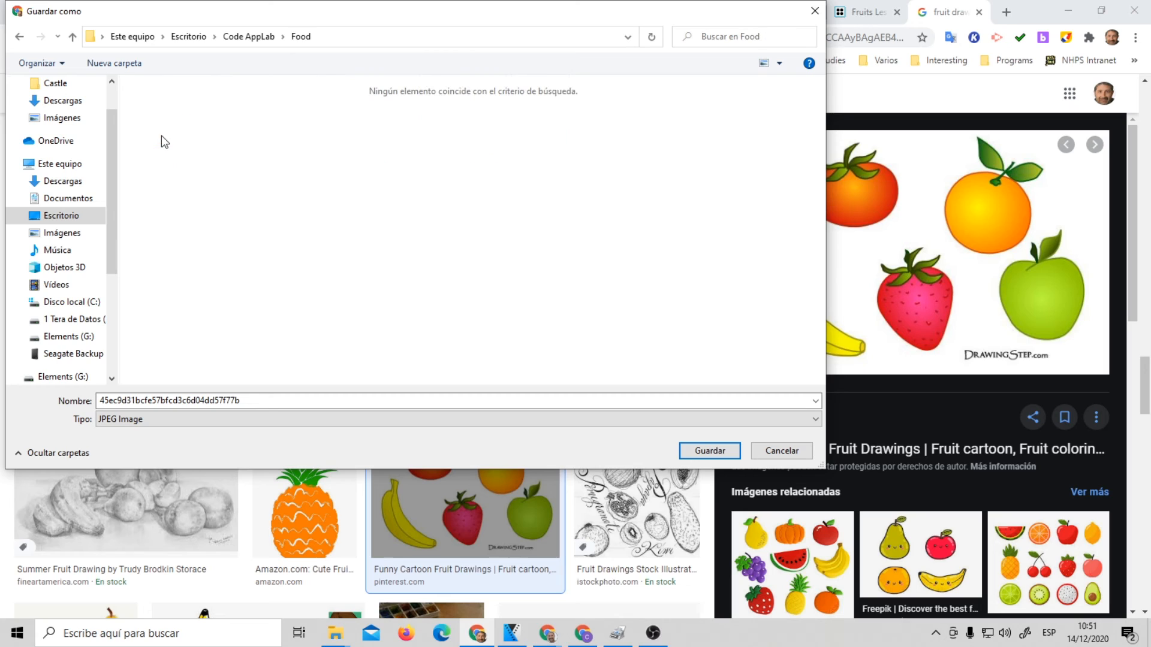
pyautogui.click(268, 402)
pyautogui.write('fruit')
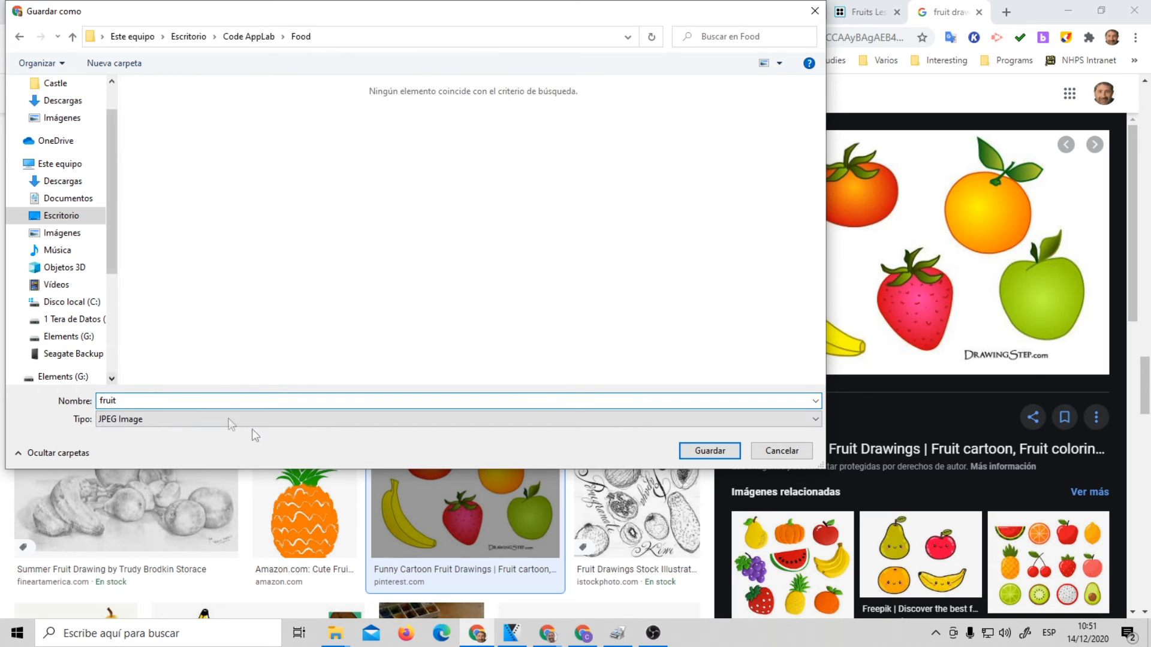
pyautogui.click(726, 456)
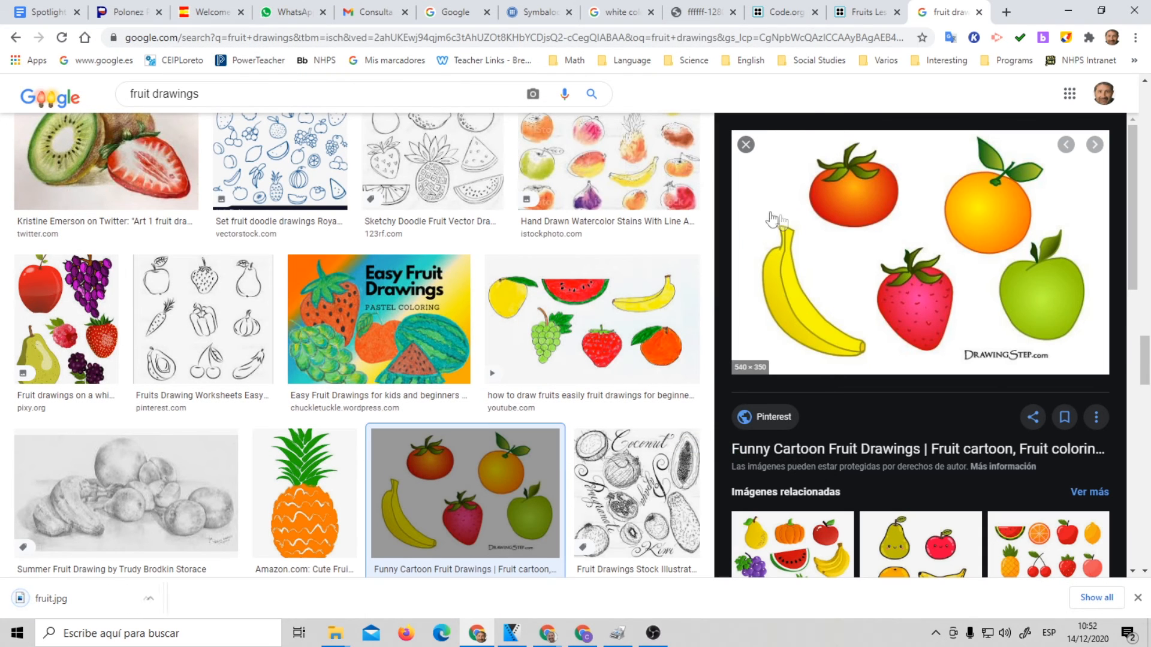
# Return to the Fruits Lesson project and select the fruit picture from the desktop's Code AppLab Food folder for upload
pyautogui.click(779, 11)
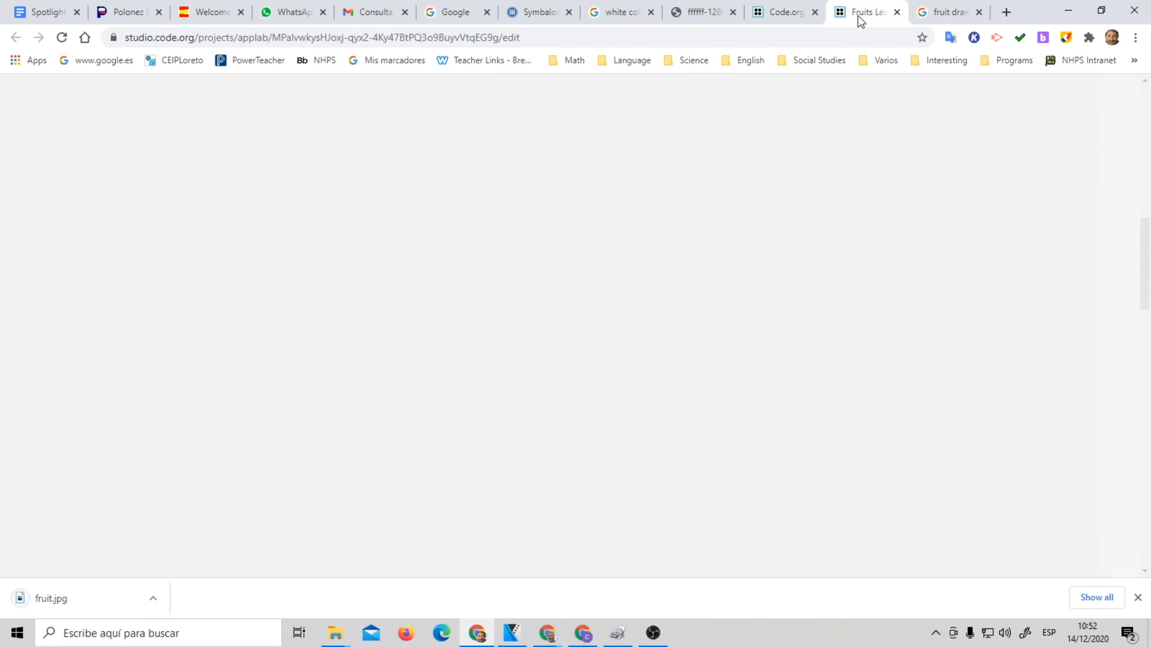
pyautogui.click(861, 14)
pyautogui.click(381, 343)
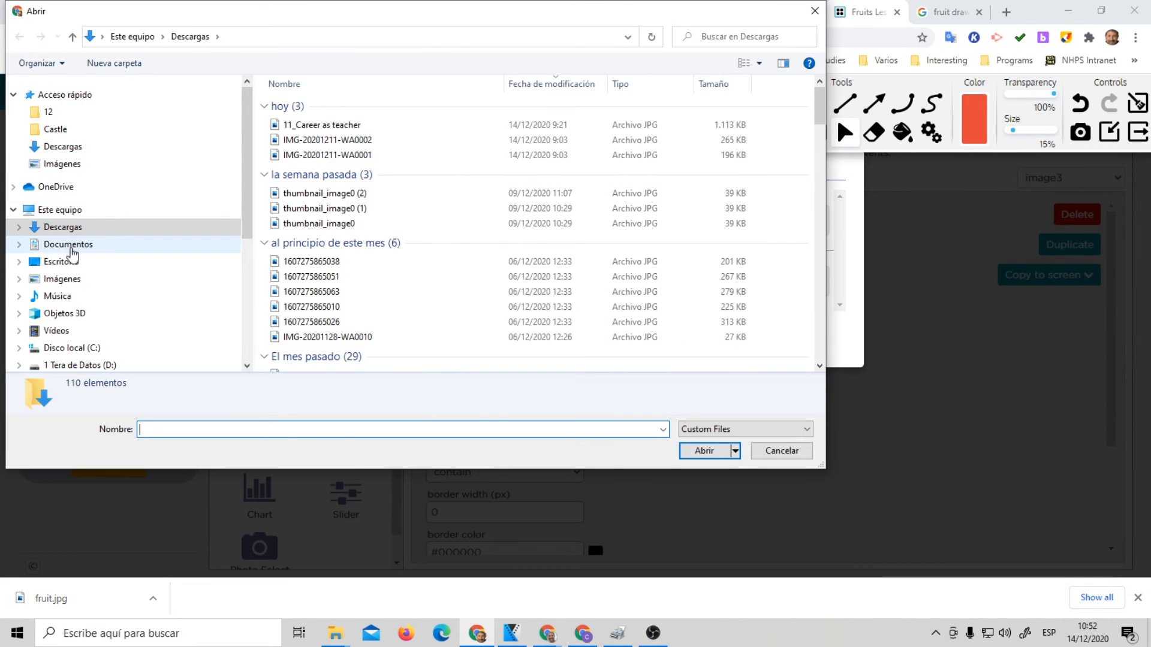
pyautogui.click(67, 262)
pyautogui.doubleClick(309, 106)
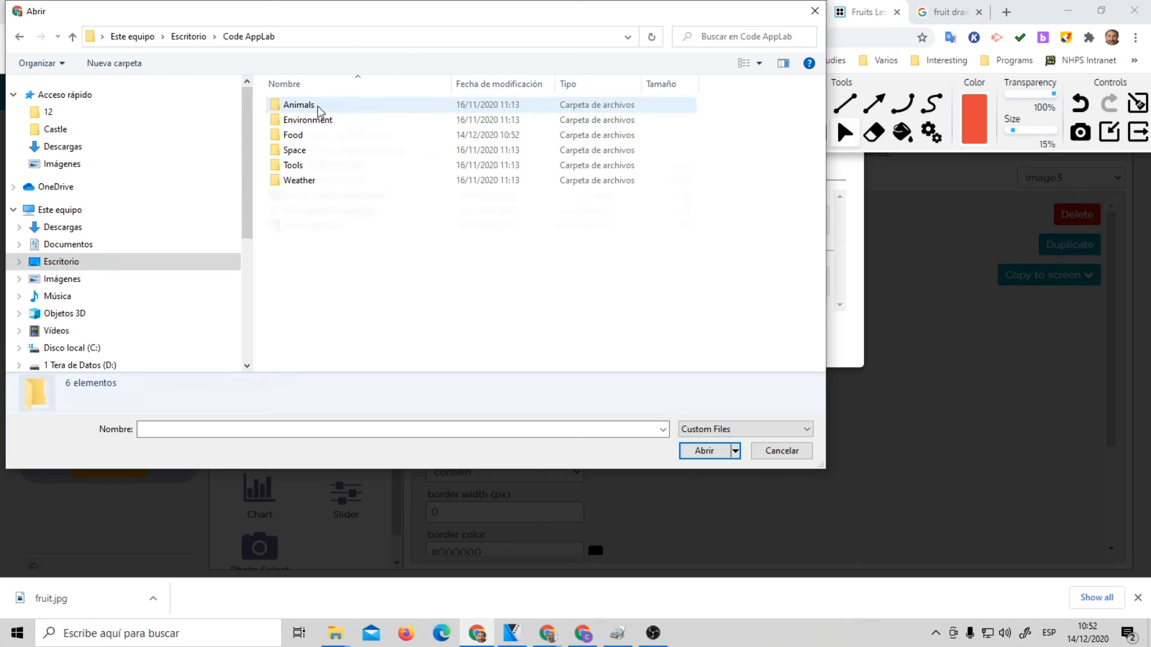
pyautogui.doubleClick(294, 136)
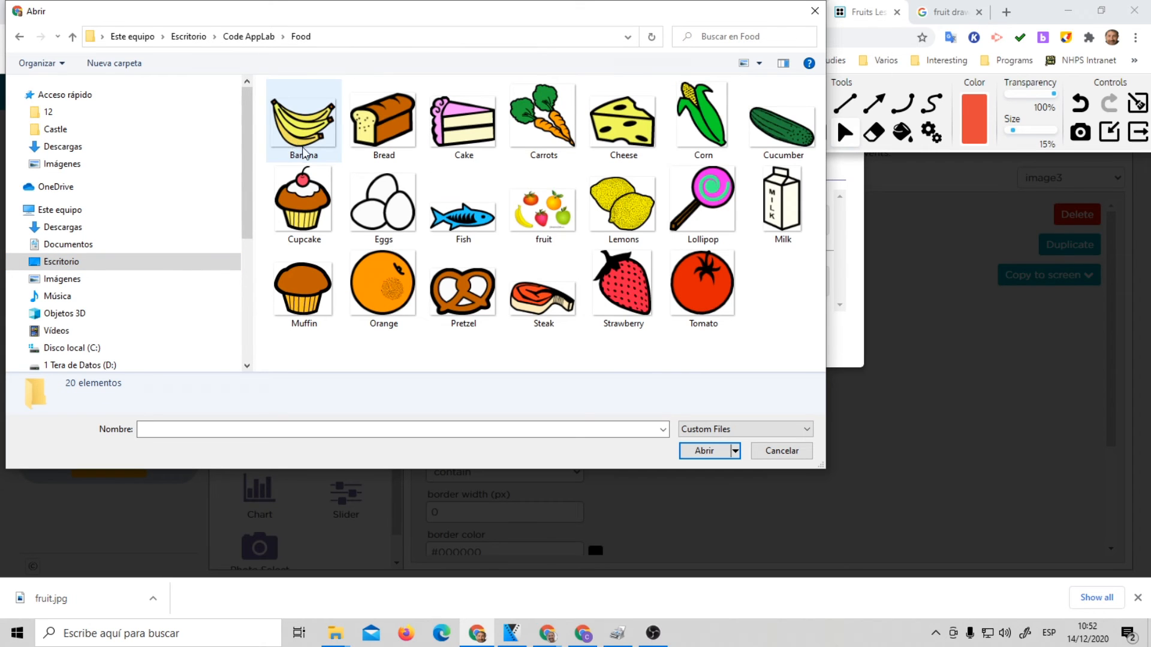
pyautogui.click(543, 207)
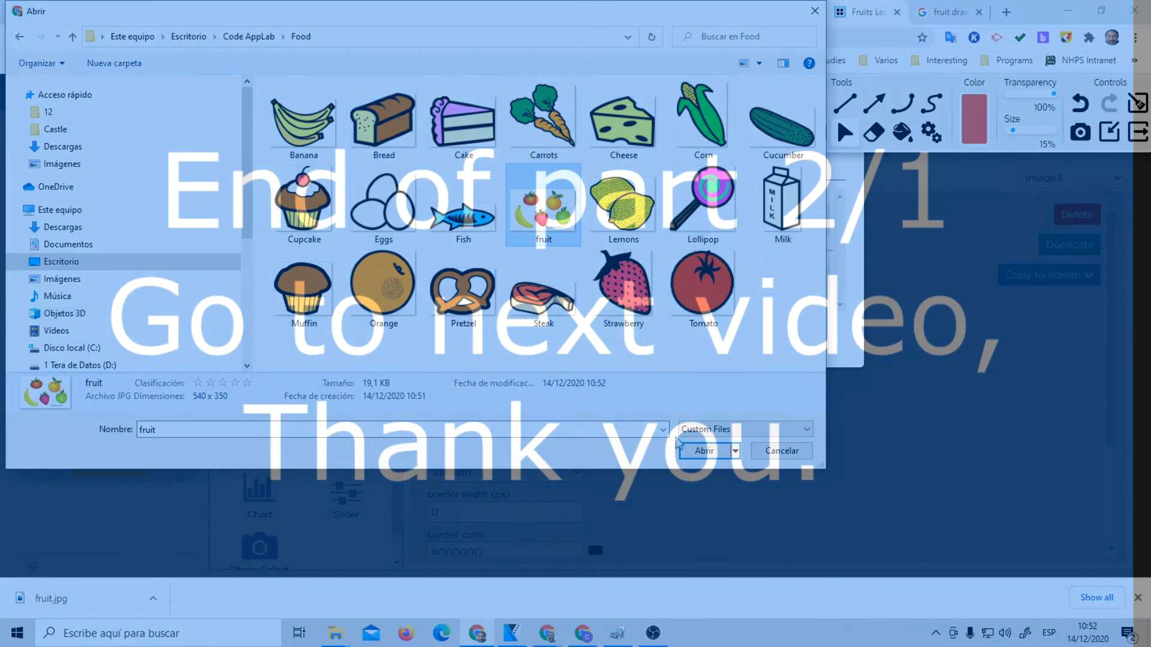